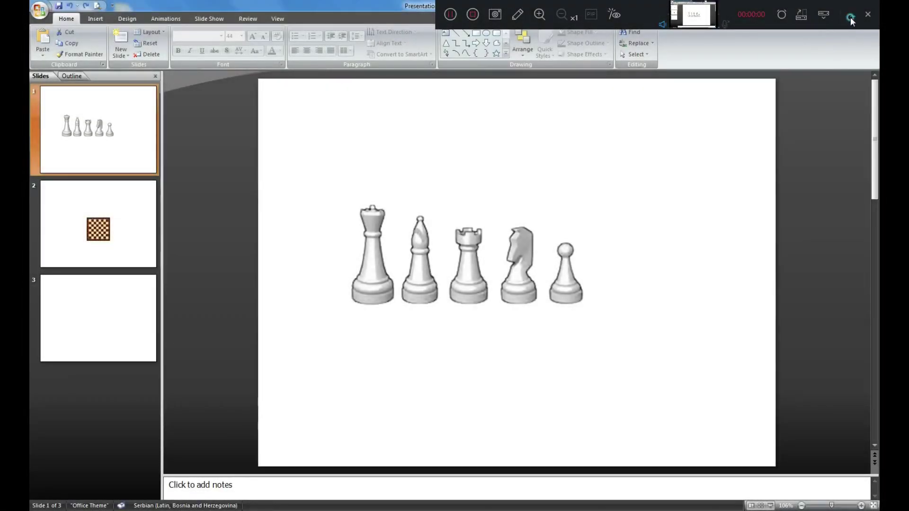
# - Select the chess-pieces picture on slide 1, leaving its size unchanged
pyautogui.click(851, 19)
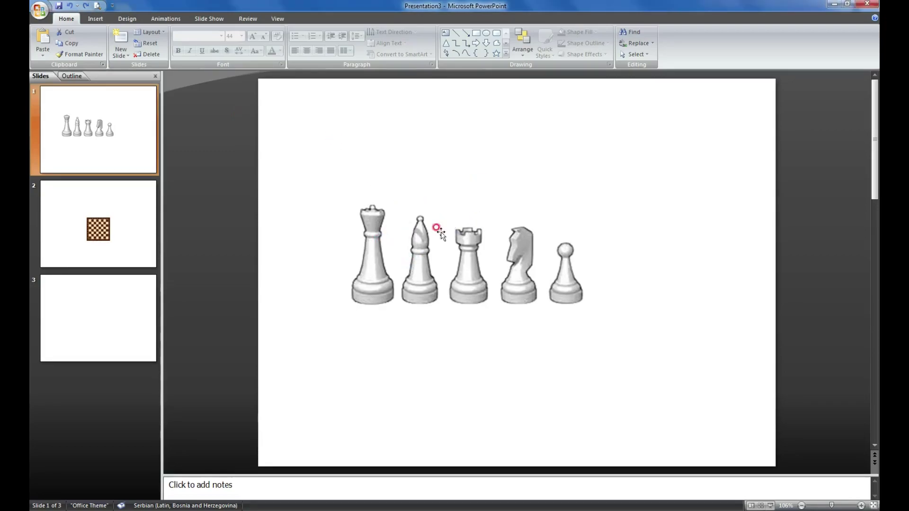
pyautogui.click(416, 244)
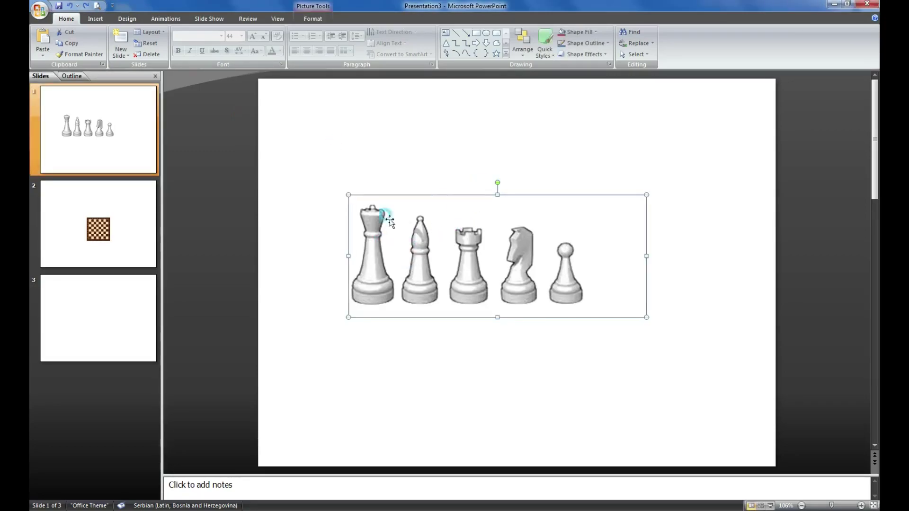
pyautogui.moveTo(349, 255)
pyautogui.mouseDown()
pyautogui.moveTo(488, 255)
pyautogui.moveTo(348, 256)
pyautogui.mouseUp()
pyautogui.click(344, 256)
pyautogui.click(468, 249)
pyautogui.click(621, 255)
pyautogui.click(395, 329)
# - Stretch slide 2's chessboard to the top, bottom, right and left slide edges
pyautogui.click(144, 242)
pyautogui.click(475, 346)
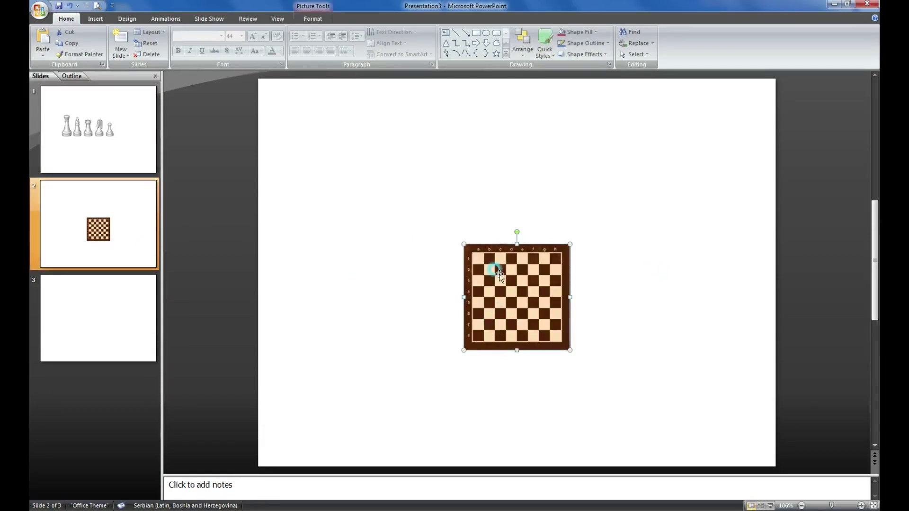
pyautogui.moveTo(517, 244); pyautogui.dragTo(499, 79)
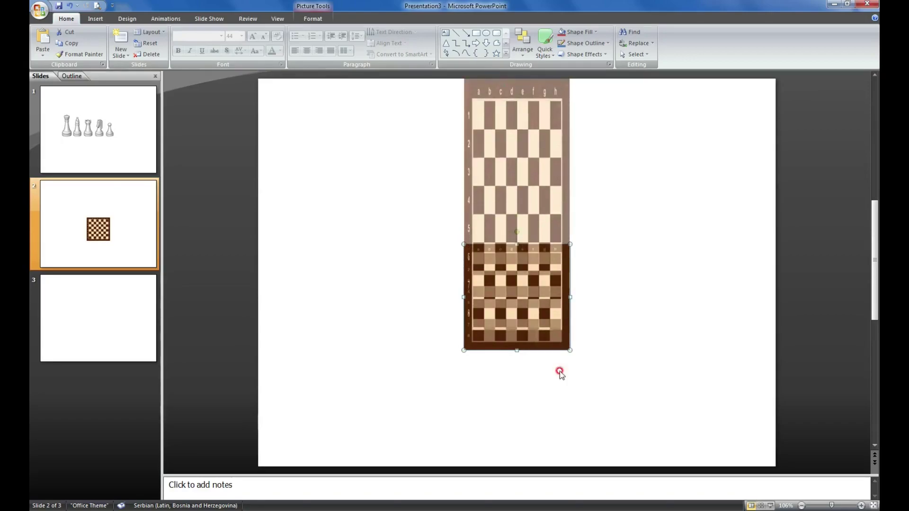
pyautogui.moveTo(517, 350); pyautogui.dragTo(505, 466)
pyautogui.moveTo(588, 273); pyautogui.dragTo(776, 274)
pyautogui.moveTo(464, 271); pyautogui.dragTo(261, 288)
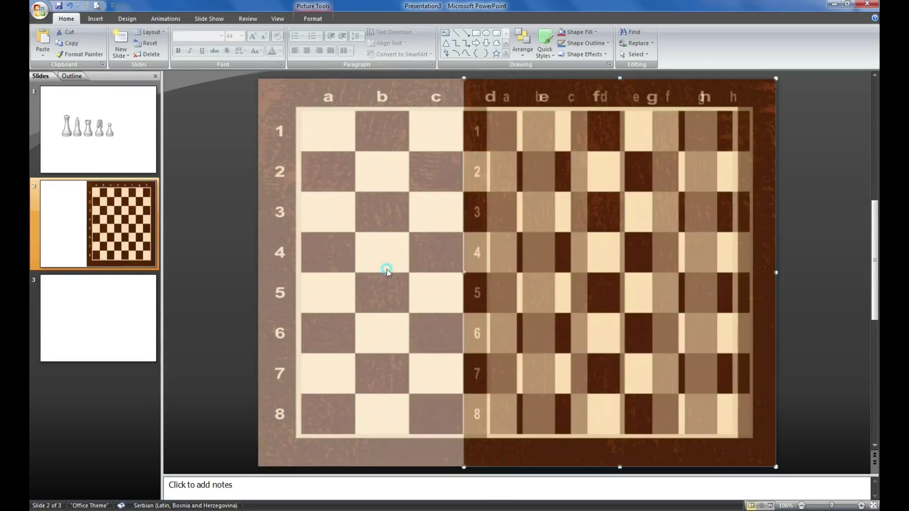
pyautogui.click(210, 245)
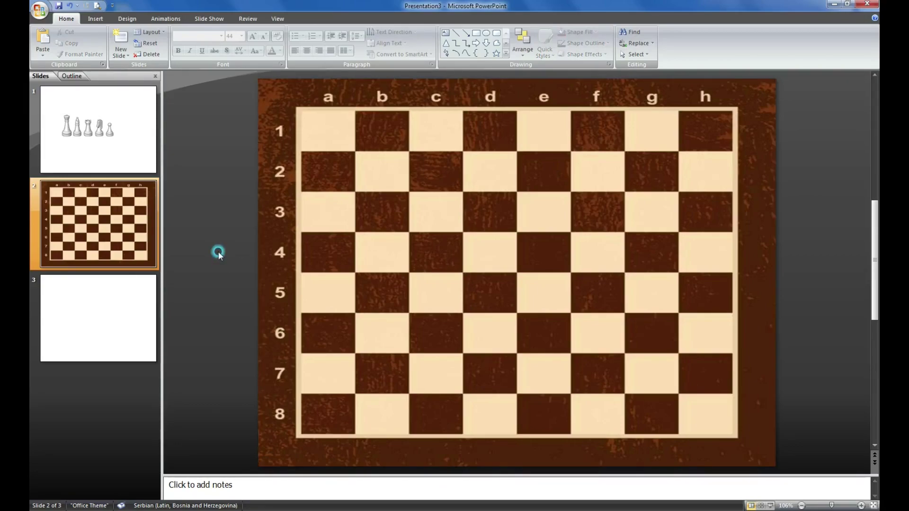
pyautogui.click(106, 137)
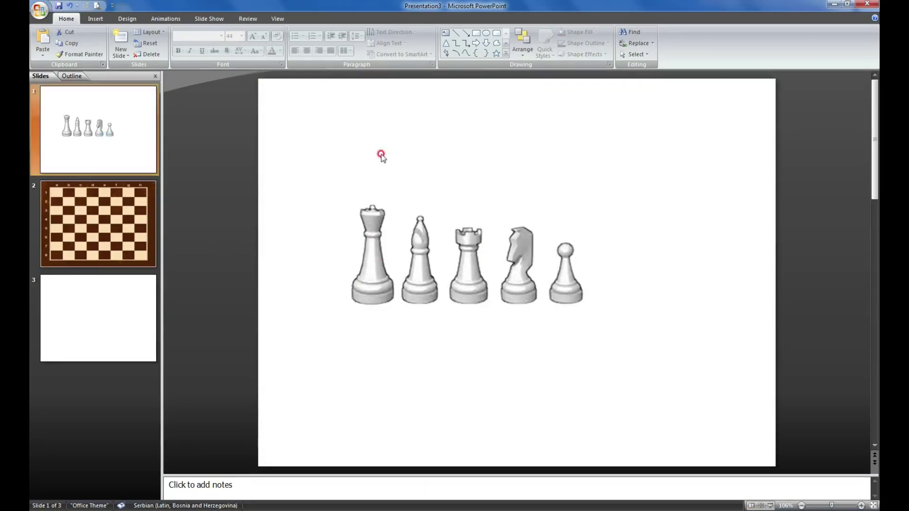
# - Crop the chess-pieces picture down to just the pawn
pyautogui.click(379, 291)
pyautogui.click(313, 19)
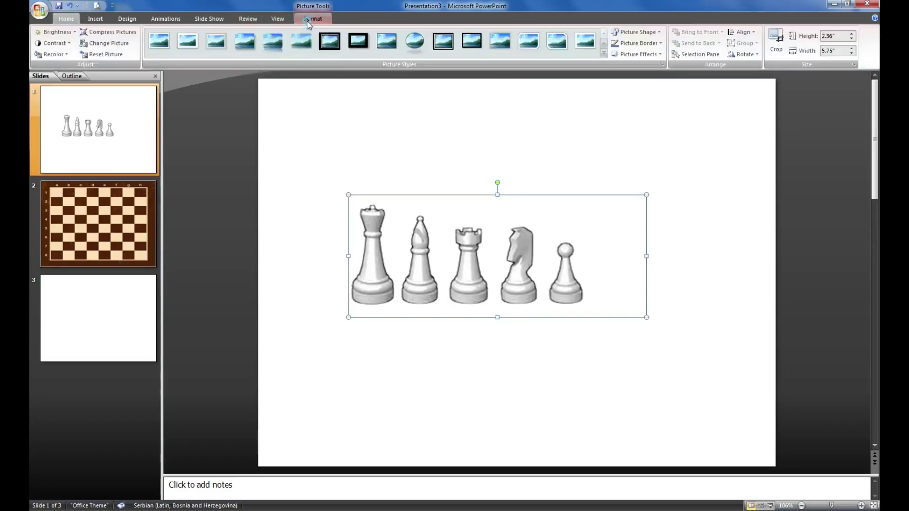
pyautogui.click(775, 41)
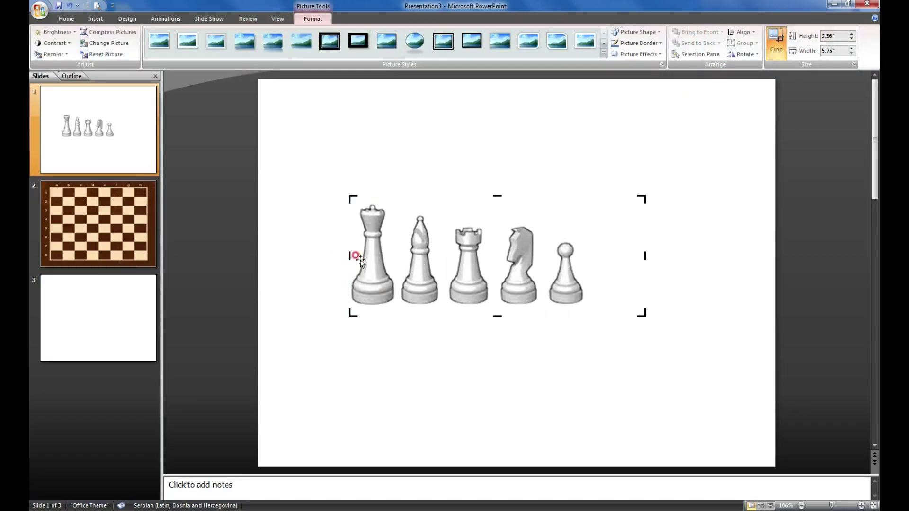
pyautogui.moveTo(348, 256); pyautogui.dragTo(544, 258)
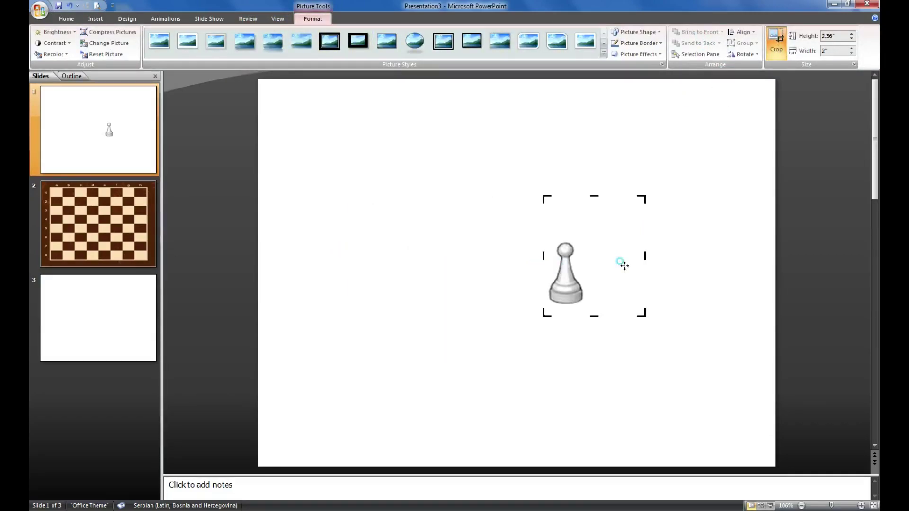
pyautogui.click(605, 277)
pyautogui.click(563, 288)
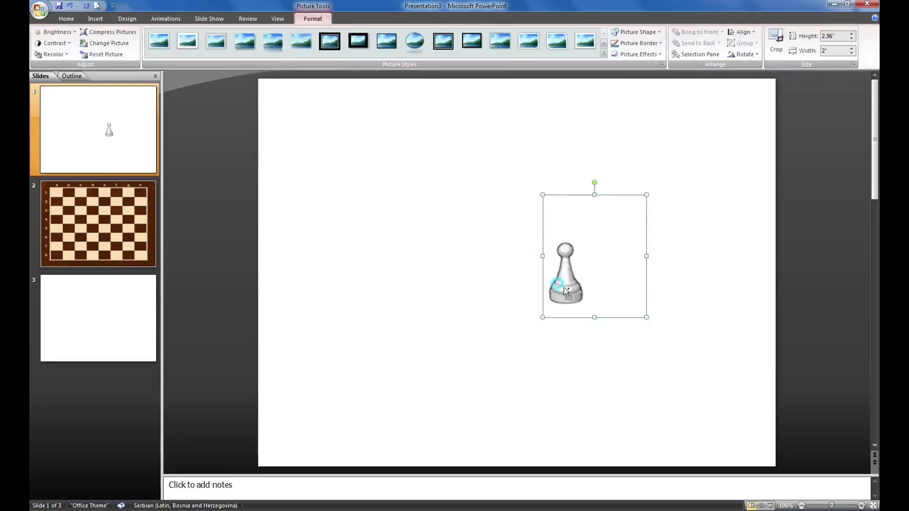
# - Paste pawn copies onto the chessboard and place them along rank 7 from a7 to f7
pyautogui.click(87, 210)
pyautogui.hotkey('ctrl', 'v')
pyautogui.click(536, 301)
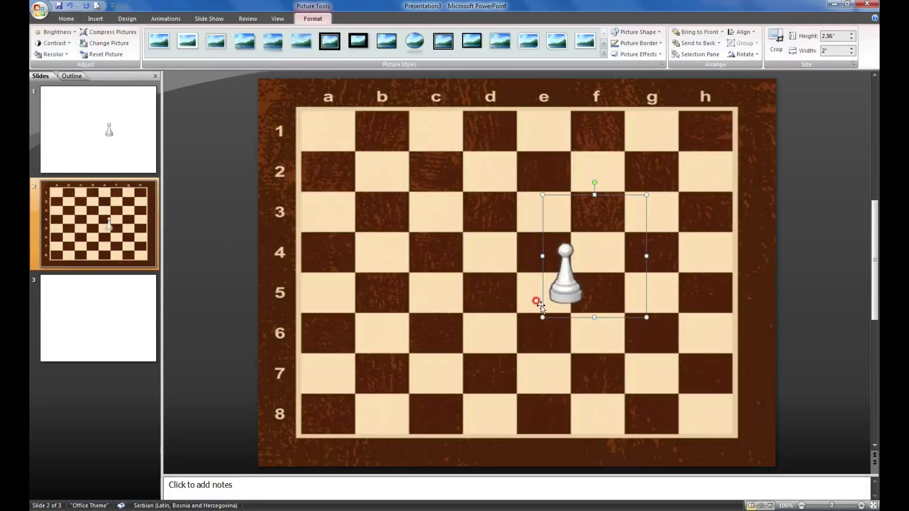
pyautogui.moveTo(561, 282); pyautogui.dragTo(327, 363)
pyautogui.hotkey('ctrl', 'v')
pyautogui.hotkey('ctrl', 'v')
pyautogui.hotkey('ctrl', 'v')
pyautogui.hotkey('ctrl', 'v')
pyautogui.hotkey('ctrl', 'v')
pyautogui.moveTo(598, 319); pyautogui.dragTo(383, 367)
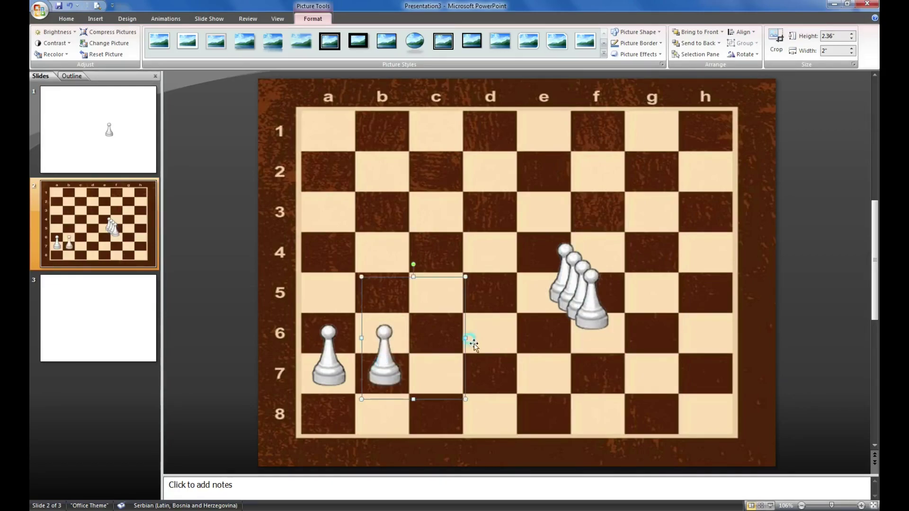
pyautogui.moveTo(591, 316); pyautogui.dragTo(491, 376)
pyautogui.moveTo(581, 289); pyautogui.dragTo(552, 366)
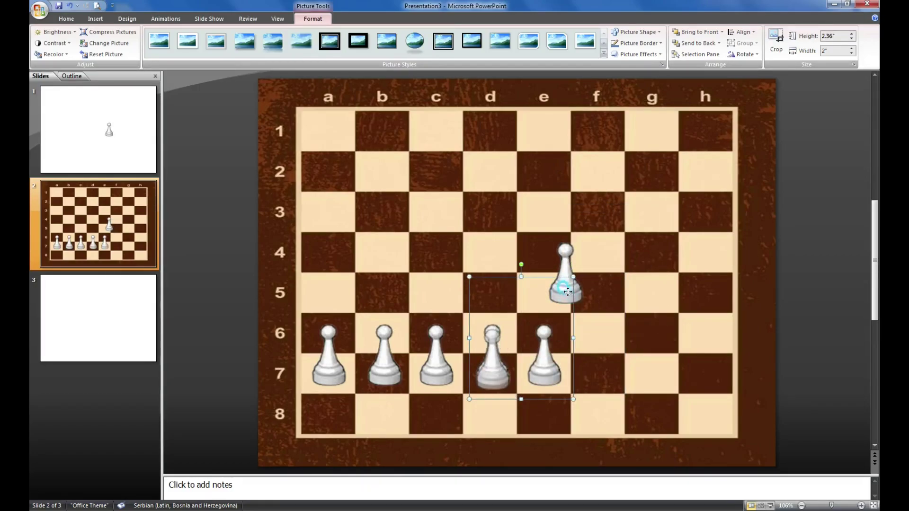
pyautogui.moveTo(568, 256); pyautogui.dragTo(600, 337)
# - Paste the final pawn copies and place them on g7 and h7
pyautogui.hotkey('ctrl', 'v')
pyautogui.hotkey('ctrl', 'v')
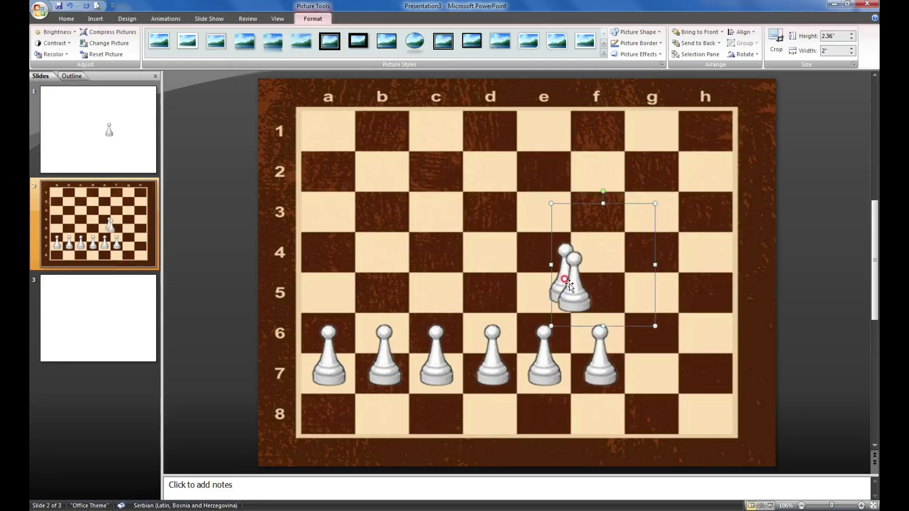
pyautogui.moveTo(572, 289); pyautogui.dragTo(649, 361)
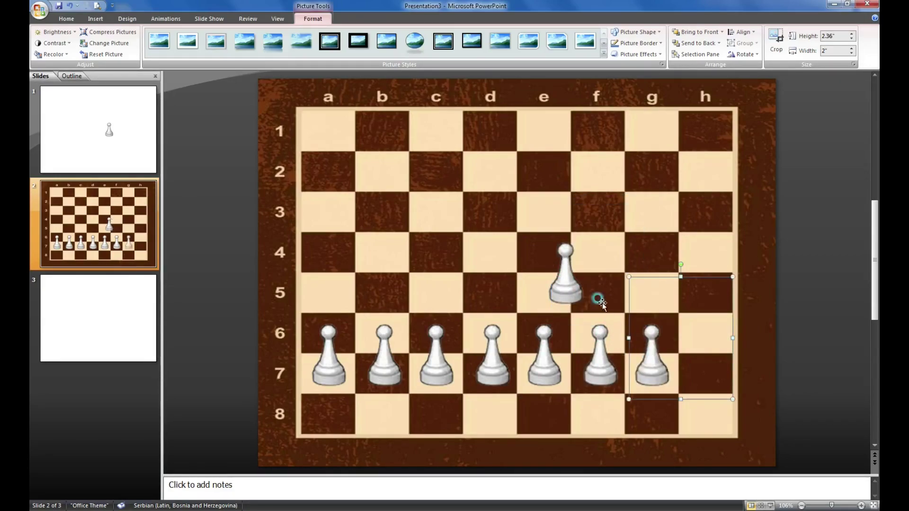
pyautogui.click(561, 255)
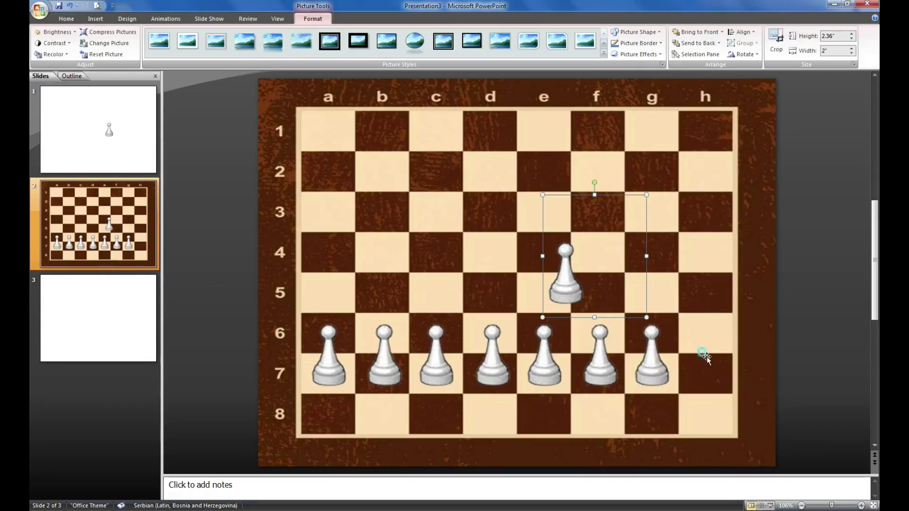
pyautogui.moveTo(564, 293); pyautogui.dragTo(707, 360)
pyautogui.click(777, 278)
pyautogui.click(811, 325)
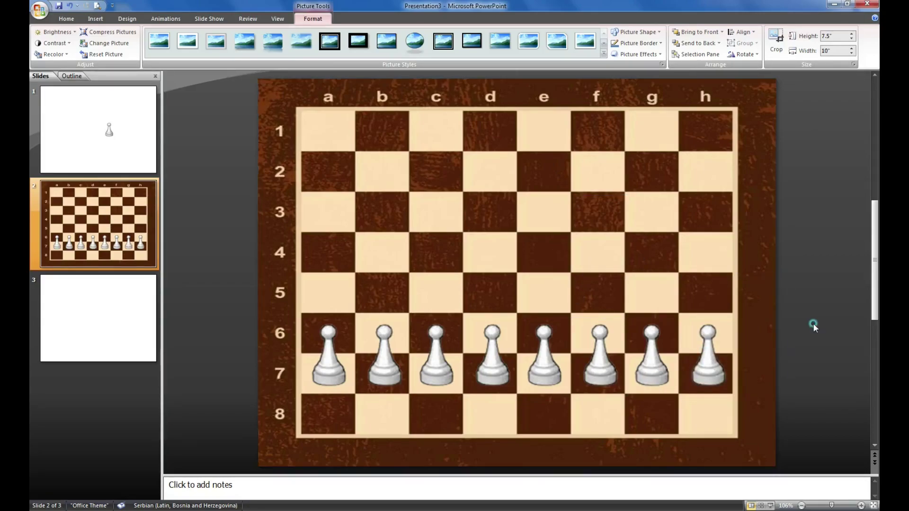
# - Open Custom Animation for the a7 pawn and give it a Down motion path
pyautogui.click(323, 369)
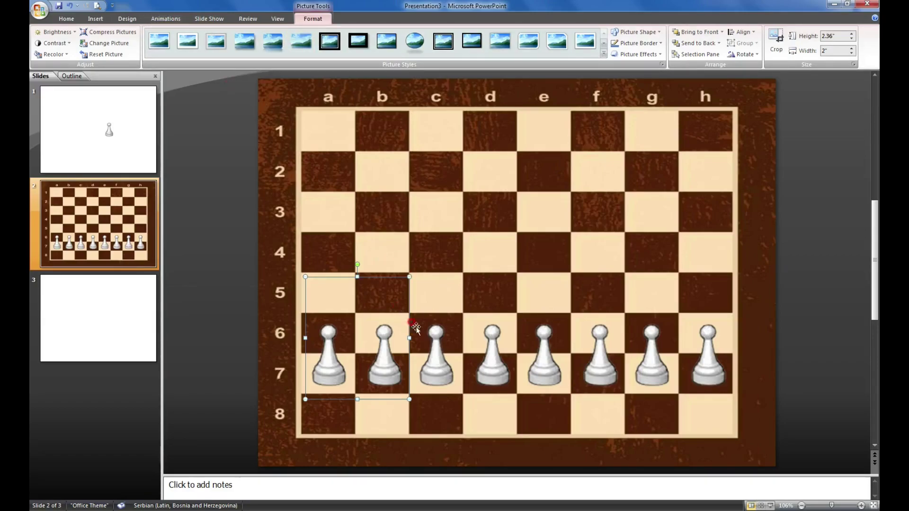
pyautogui.click(166, 19)
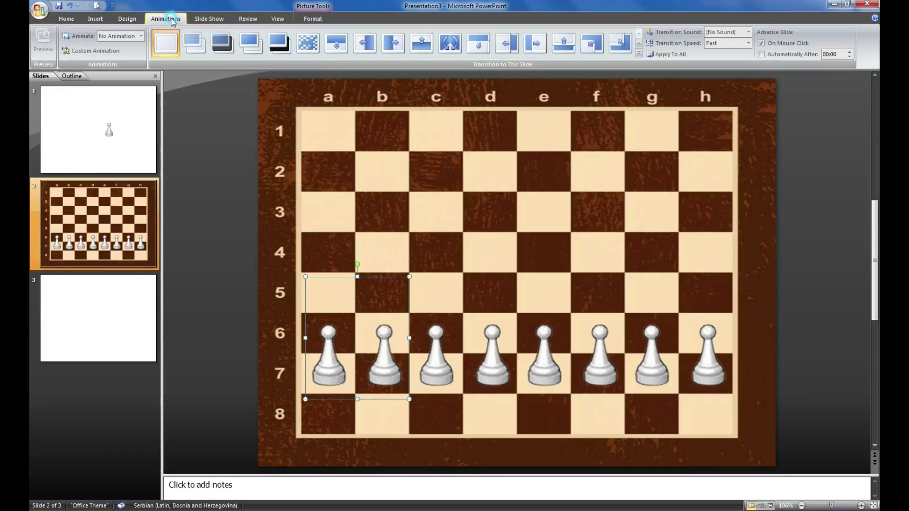
pyautogui.click(119, 51)
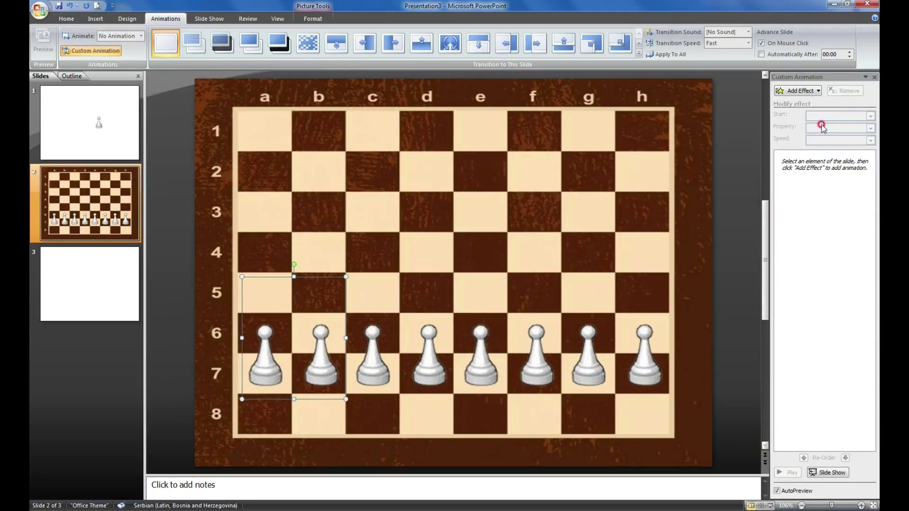
pyautogui.click(808, 92)
pyautogui.moveTo(807, 144)
pyautogui.click(722, 141)
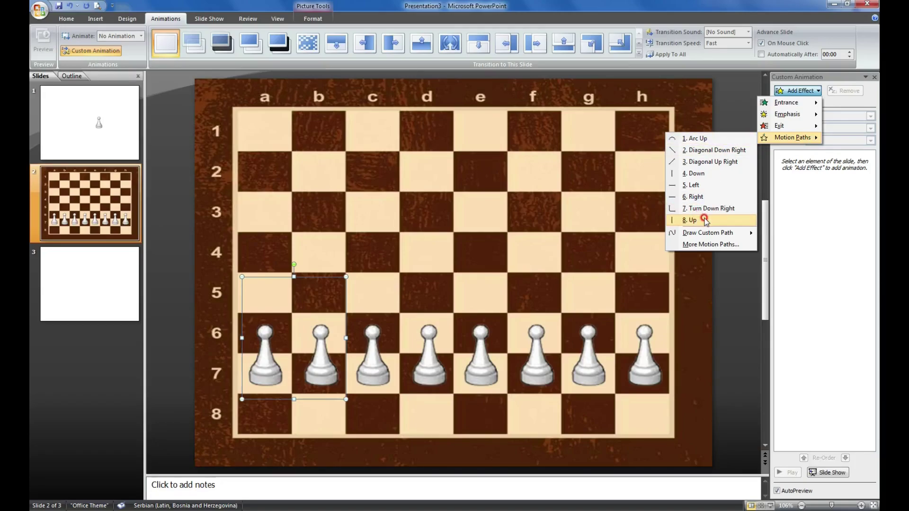
pyautogui.click(704, 174)
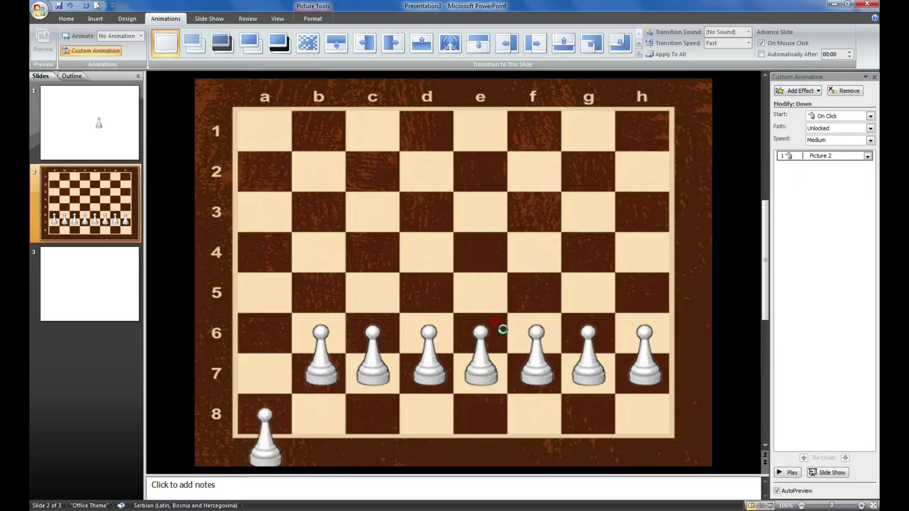
# - Change the a7 pawn's animation to a Blinds entrance at Very Fast speed
pyautogui.click(869, 156)
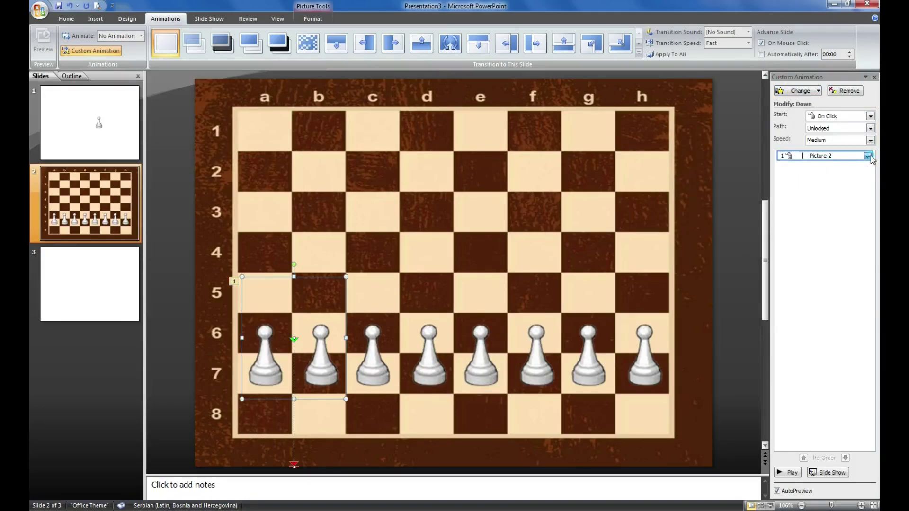
pyautogui.click(796, 92)
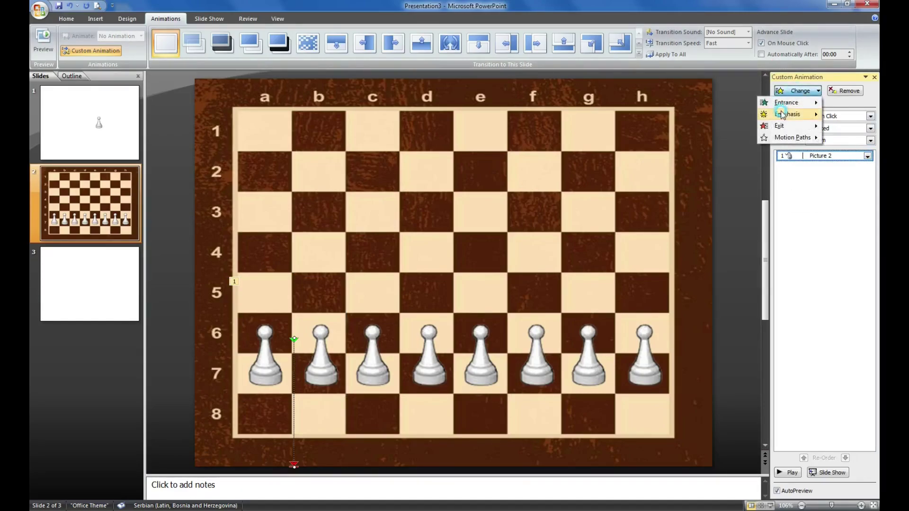
pyautogui.moveTo(786, 103)
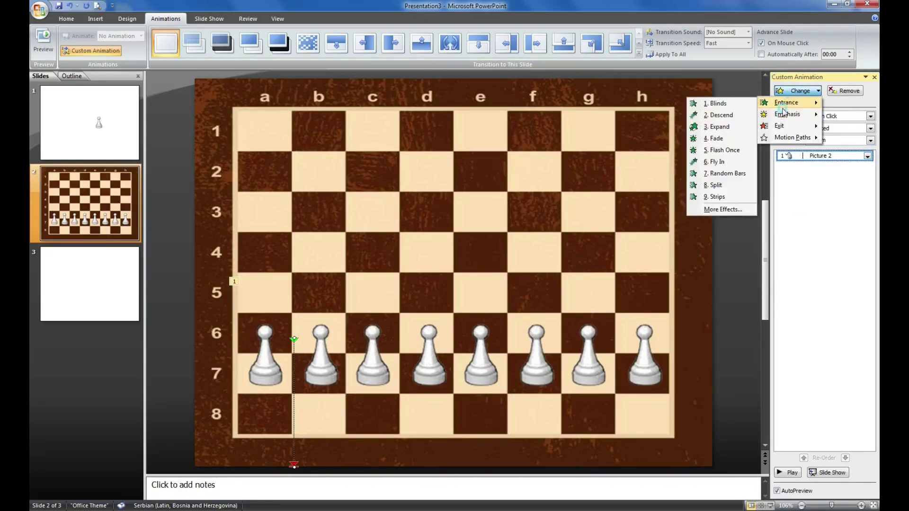
pyautogui.click(720, 102)
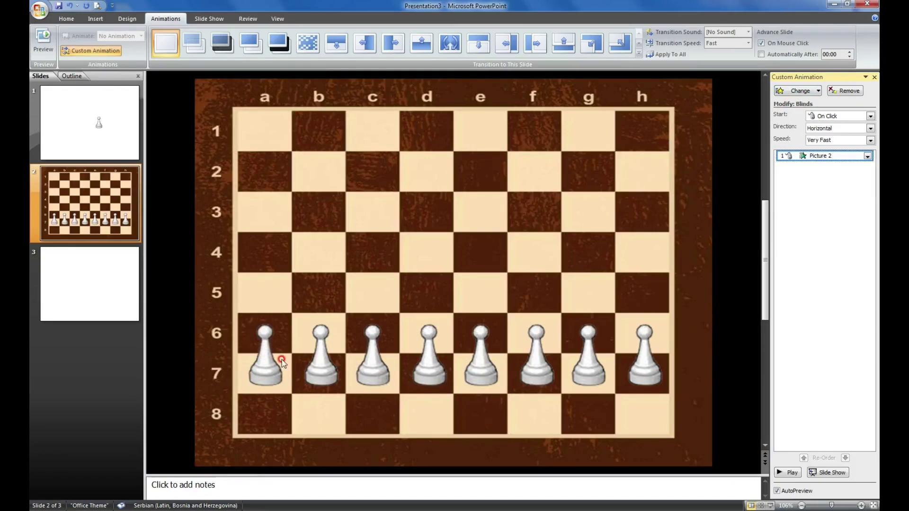
pyautogui.click(265, 345)
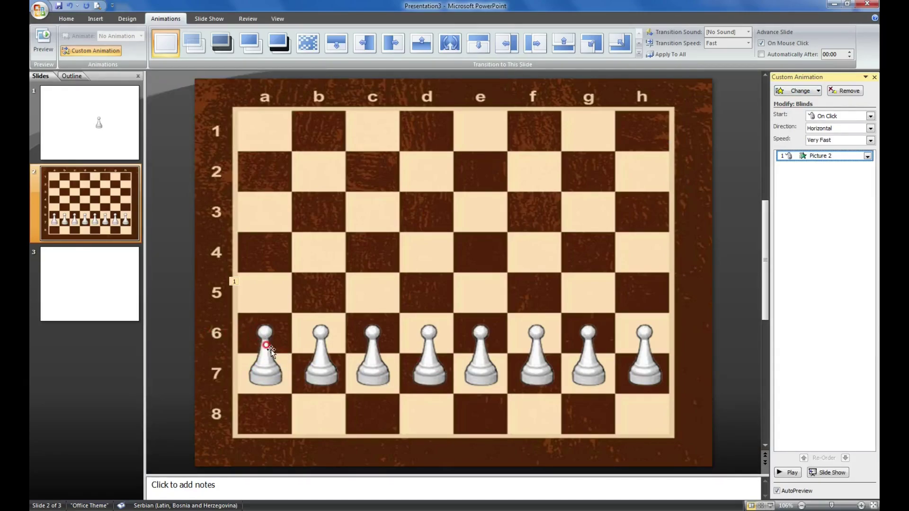
pyautogui.click(310, 365)
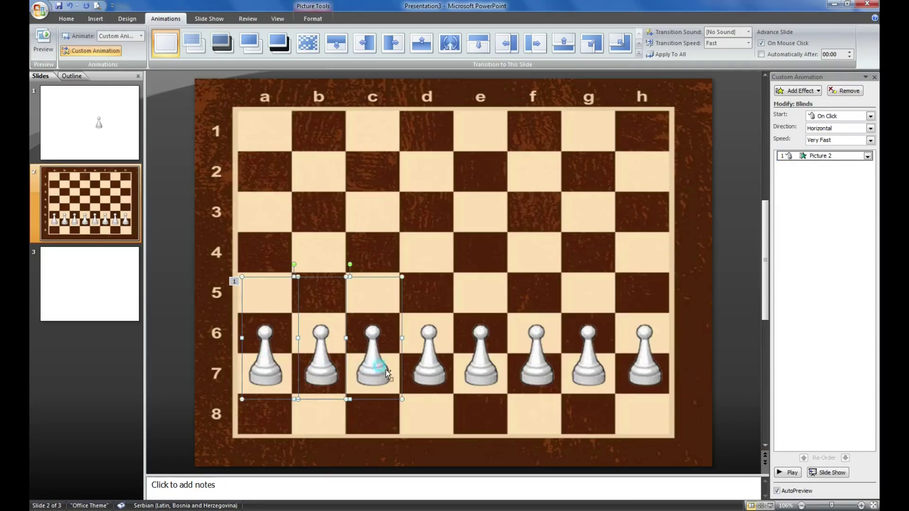
# - Give the picture over the b and c pawns a Blinds entrance effect
pyautogui.keyDown('shift'); pyautogui.click(300, 341); pyautogui.keyUp('shift')
pyautogui.keyDown('shift'); pyautogui.click(308, 331); pyautogui.keyUp('shift')
pyautogui.keyDown('shift'); pyautogui.click(347, 336); pyautogui.keyUp('shift')
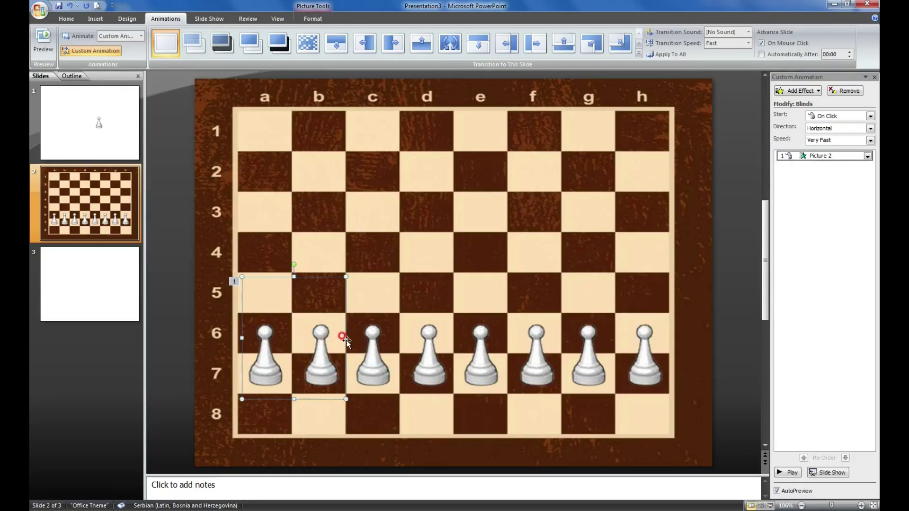
pyautogui.click(643, 360)
pyautogui.click(804, 90)
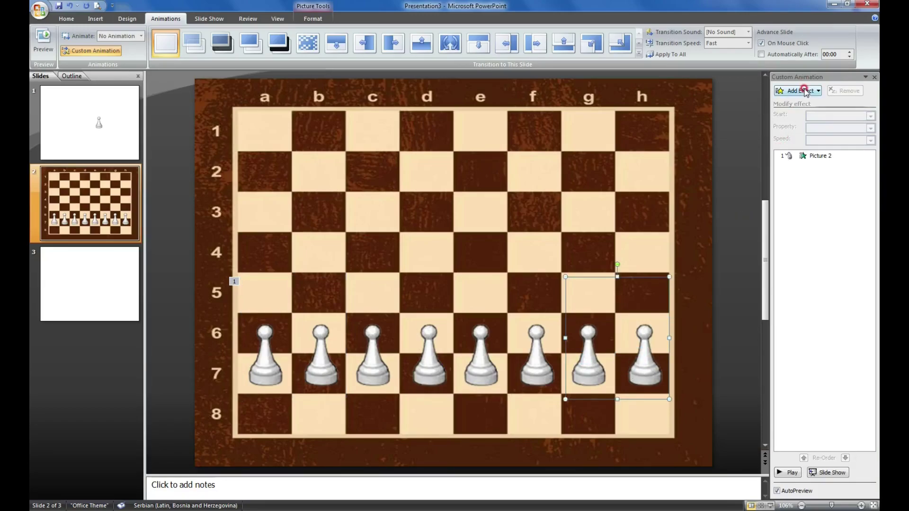
pyautogui.click(416, 298)
pyautogui.click(322, 364)
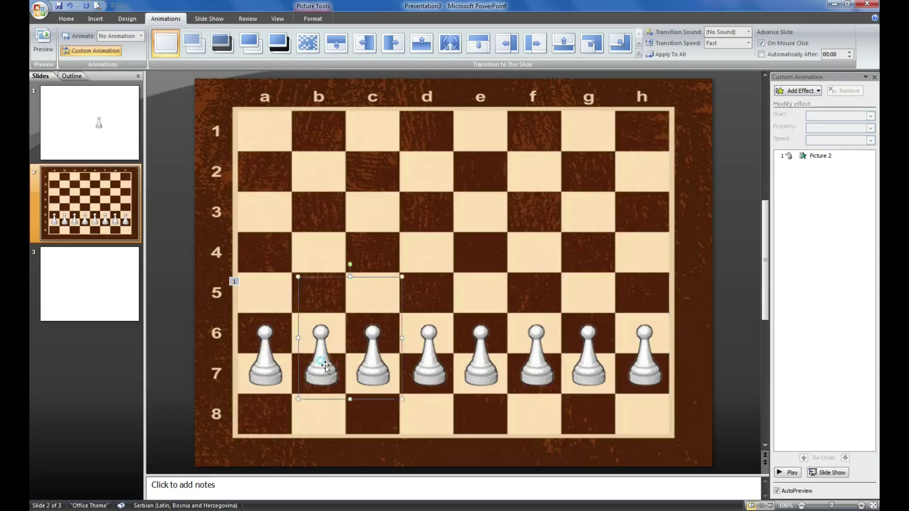
pyautogui.click(800, 90)
pyautogui.moveTo(783, 99)
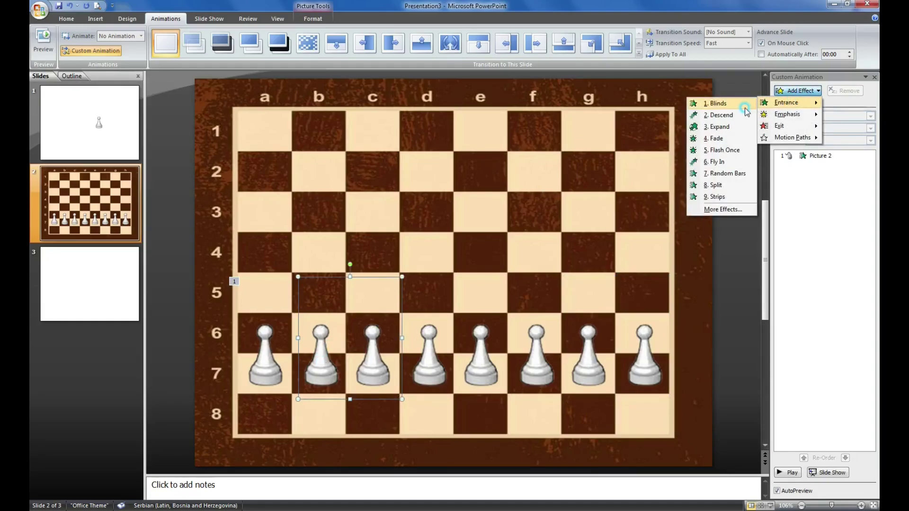
pyautogui.click(716, 99)
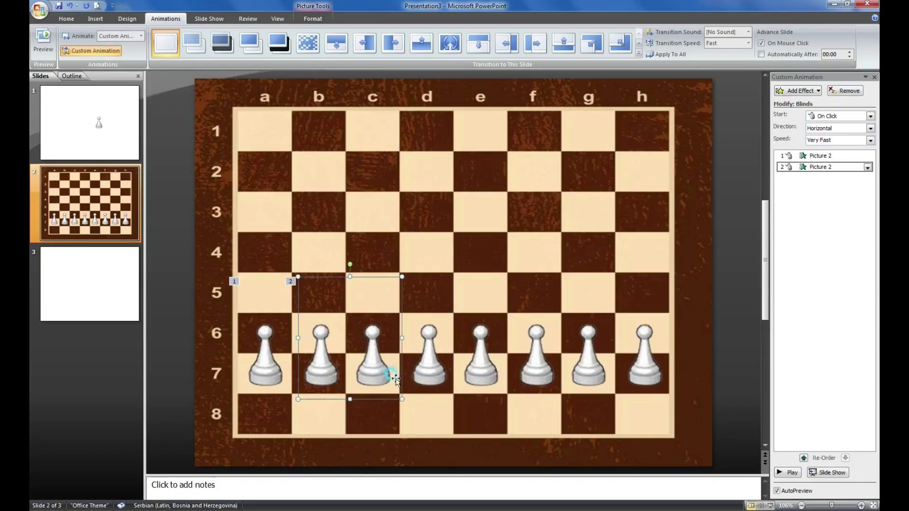
# - Add another Blinds entrance, narrow the b–c pawn picture, and give the c–d picture Blinds
pyautogui.click(800, 91)
pyautogui.moveTo(786, 103)
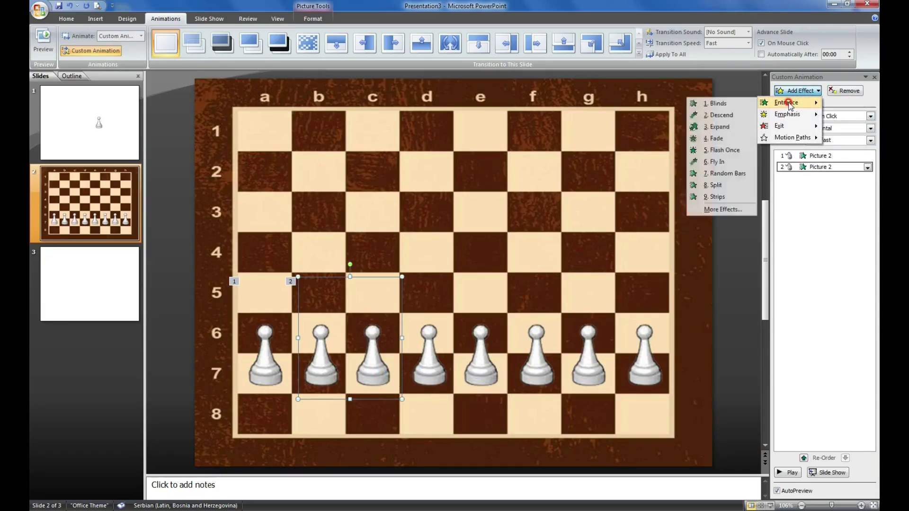
pyautogui.click(728, 106)
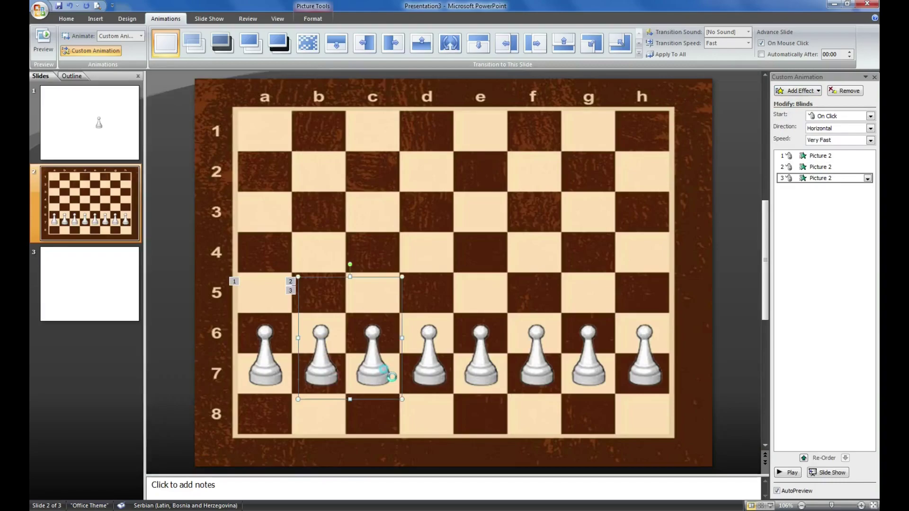
pyautogui.moveTo(345, 351)
pyautogui.mouseDown()
pyautogui.moveTo(319, 354)
pyautogui.moveTo(340, 351)
pyautogui.mouseUp()
pyautogui.moveTo(398, 337); pyautogui.dragTo(373, 350)
pyautogui.click(374, 349)
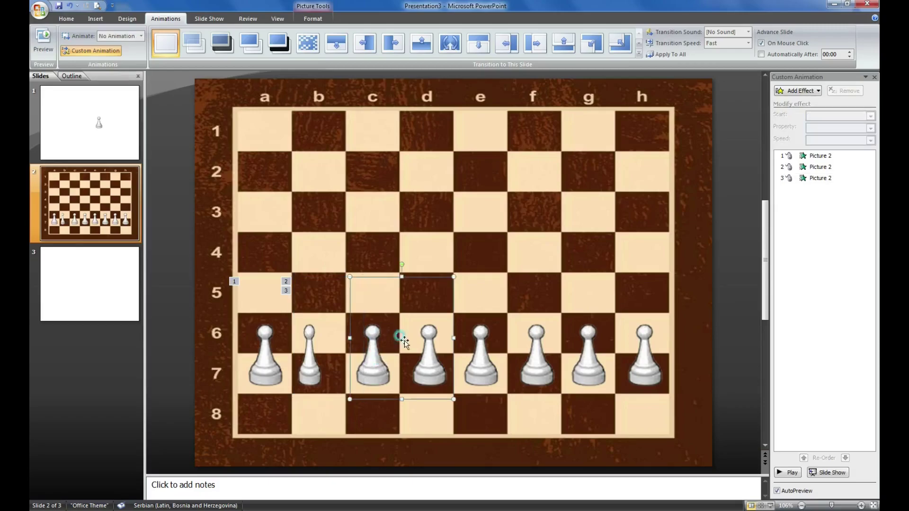
pyautogui.click(799, 90)
pyautogui.moveTo(795, 105)
pyautogui.click(718, 103)
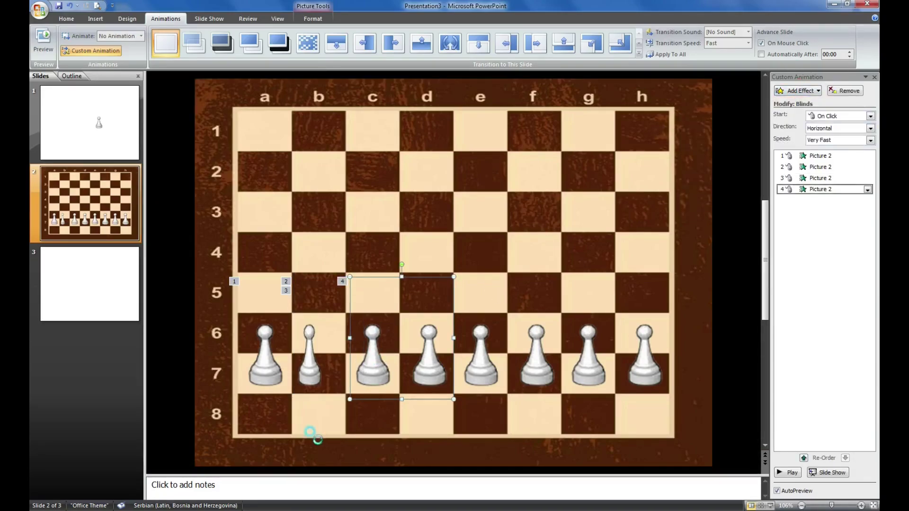
# - Resize the b–c and c–d pawn pictures and give the d-pawn picture a Blinds entrance
pyautogui.click(310, 365)
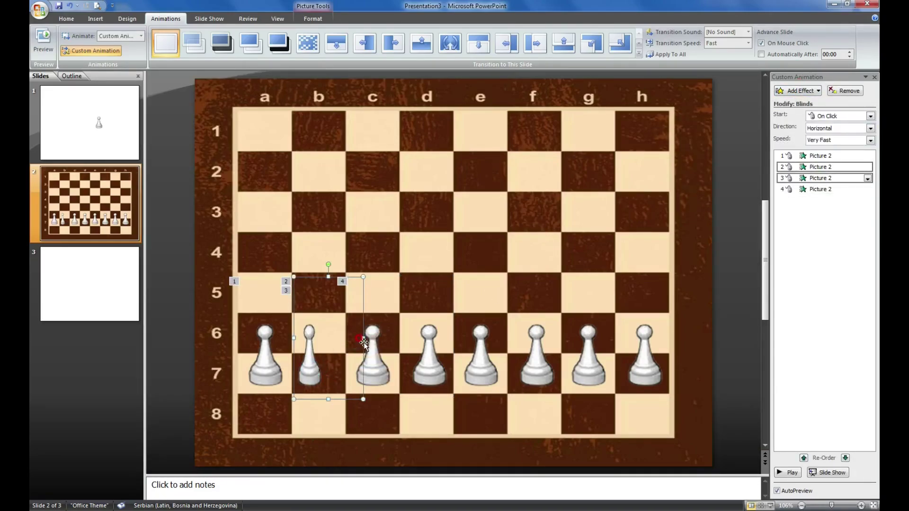
pyautogui.moveTo(363, 338); pyautogui.dragTo(398, 339)
pyautogui.click(435, 370)
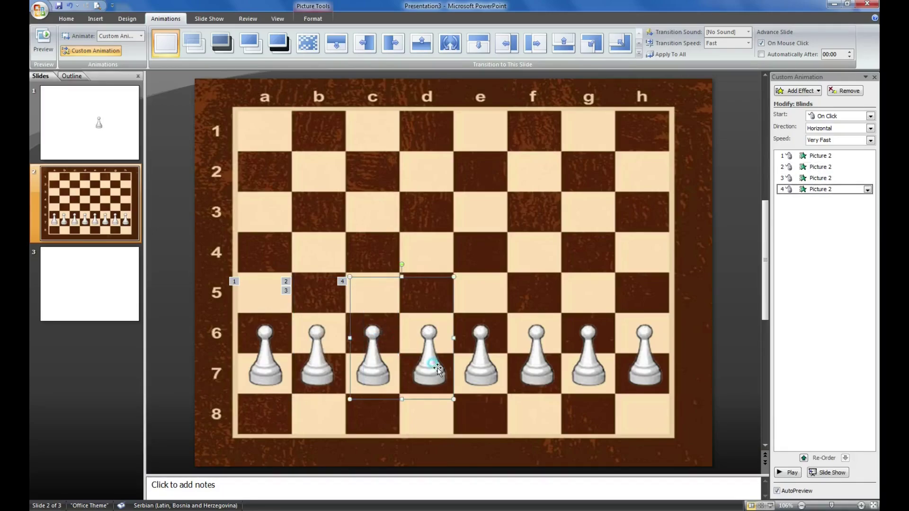
pyautogui.moveTo(454, 337); pyautogui.dragTo(426, 338)
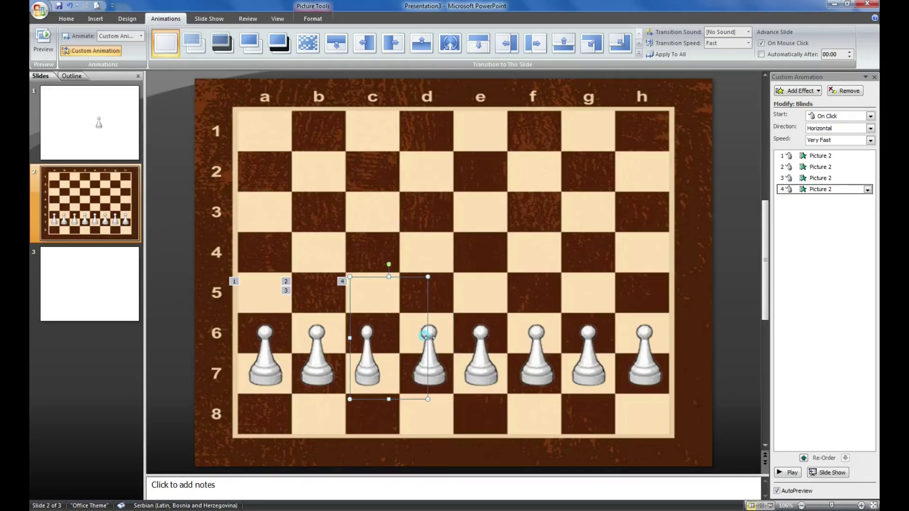
pyautogui.click(440, 362)
pyautogui.click(805, 94)
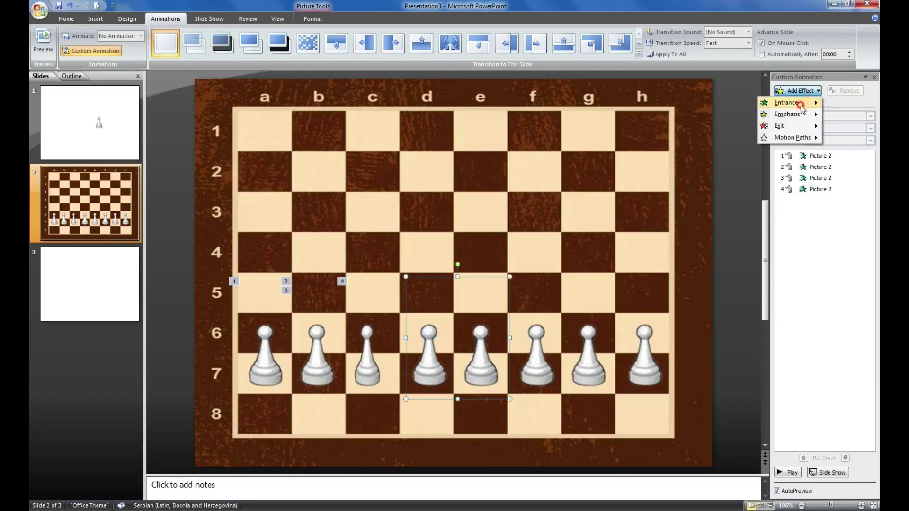
pyautogui.moveTo(801, 103)
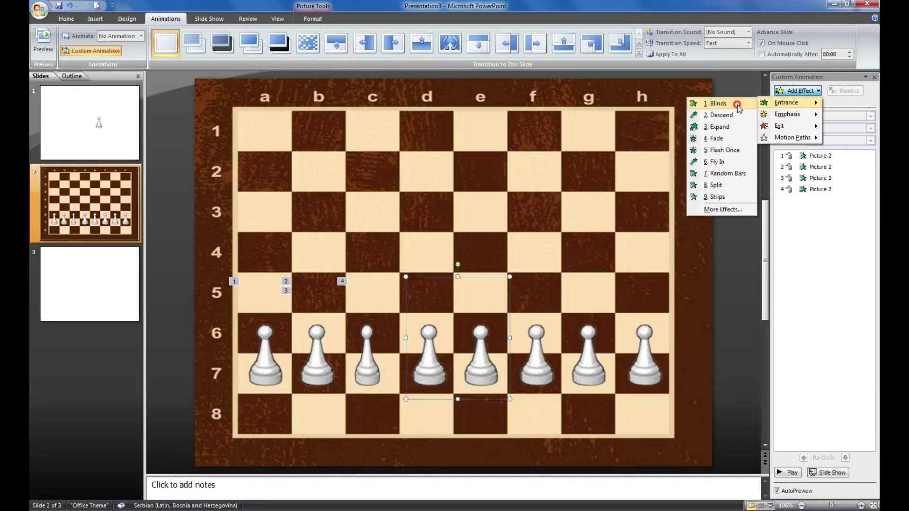
pyautogui.click(737, 105)
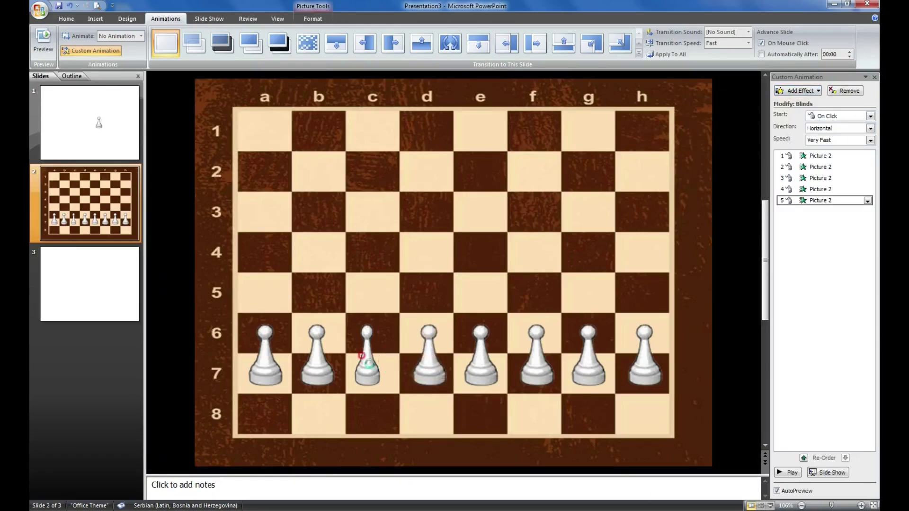
pyautogui.click(395, 341)
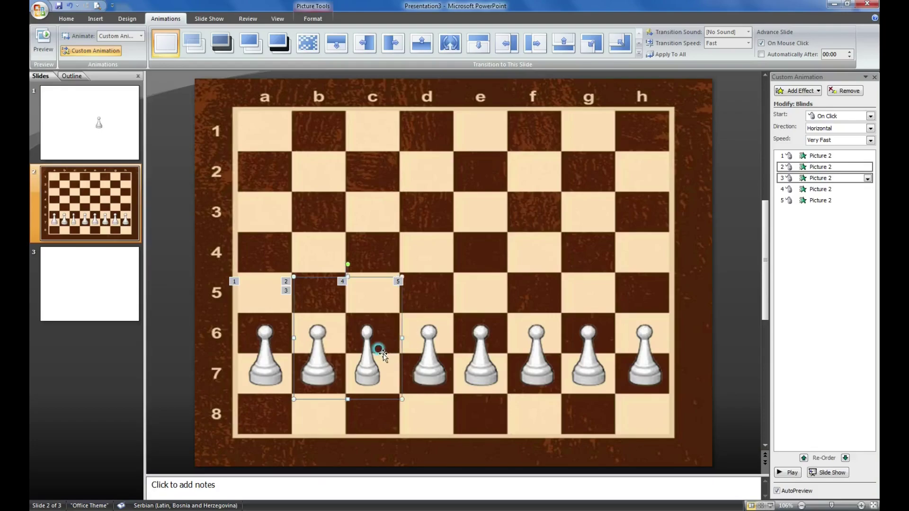
pyautogui.click(410, 354)
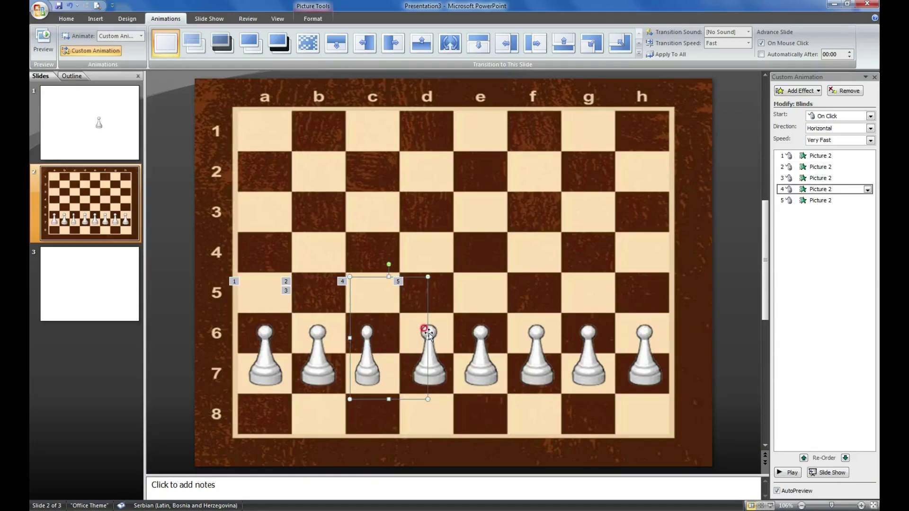
pyautogui.moveTo(428, 338); pyautogui.dragTo(452, 338)
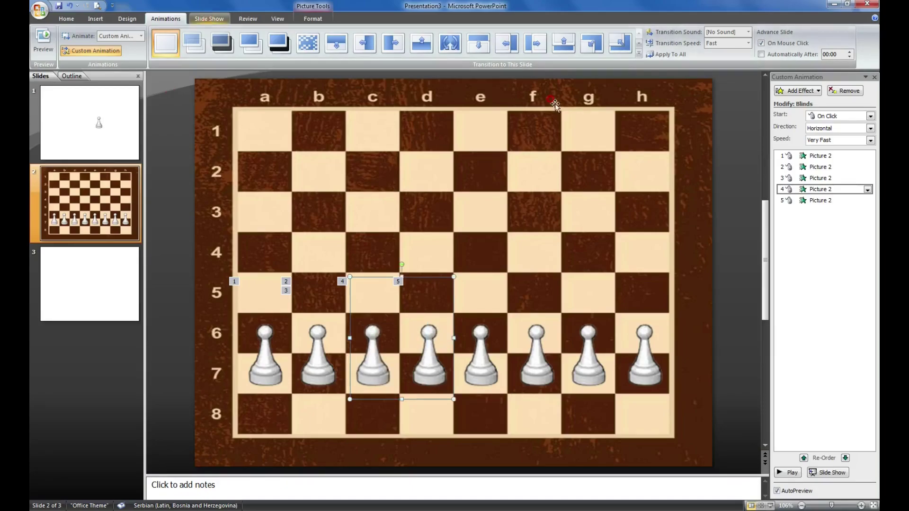
# - Set animation effects 2 and 3 to start After Previous
pyautogui.click(859, 117)
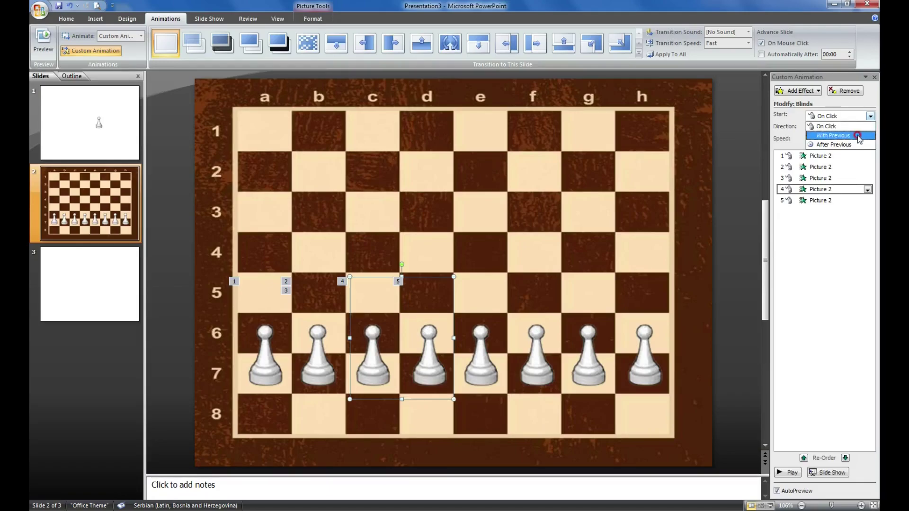
pyautogui.click(805, 167)
pyautogui.click(840, 117)
pyautogui.click(837, 143)
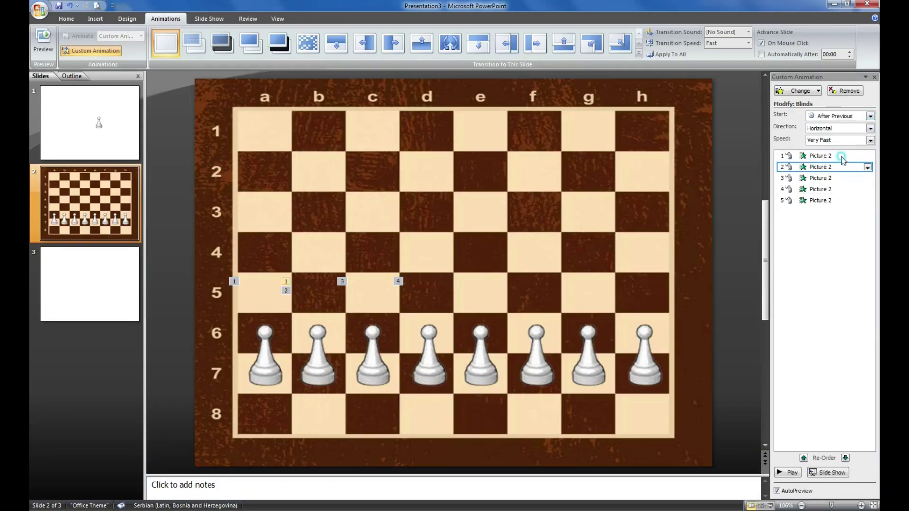
pyautogui.click(826, 178)
pyautogui.click(826, 117)
pyautogui.click(834, 144)
# - Set animation effects 4 and 5 to start After Previous
pyautogui.click(811, 189)
pyautogui.click(828, 117)
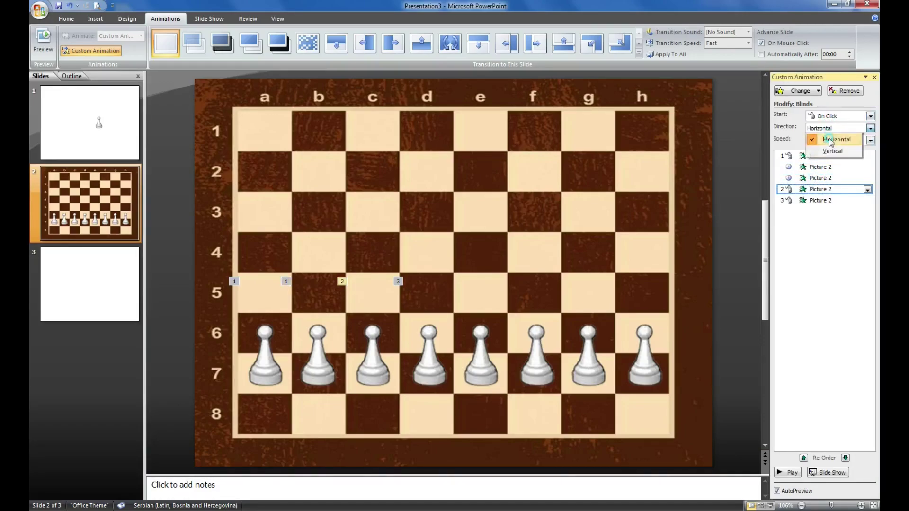
pyautogui.click(828, 117)
pyautogui.click(828, 117)
pyautogui.click(833, 145)
pyautogui.click(820, 200)
pyautogui.click(822, 118)
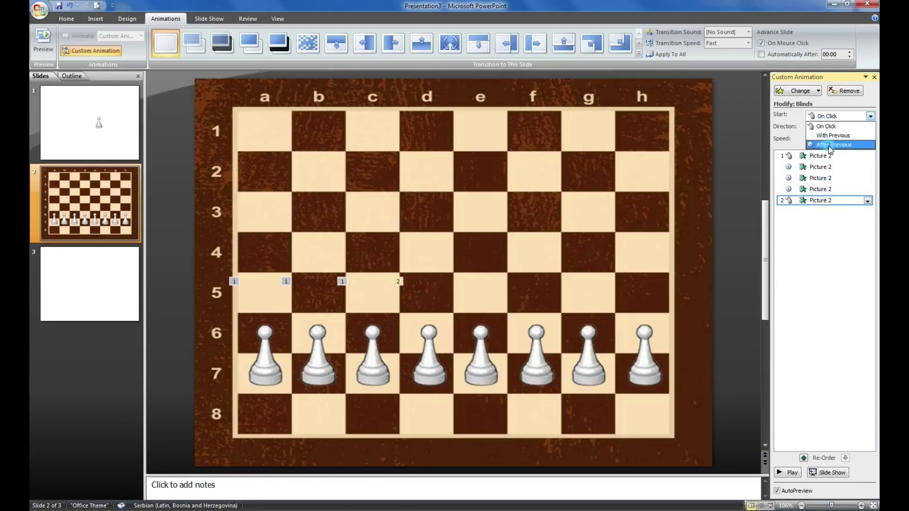
pyautogui.click(833, 144)
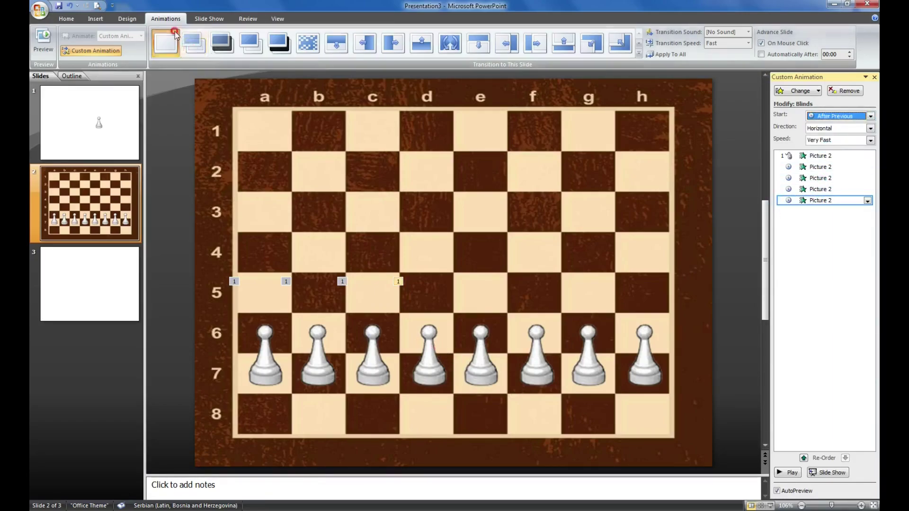
pyautogui.click(209, 18)
pyautogui.click(48, 52)
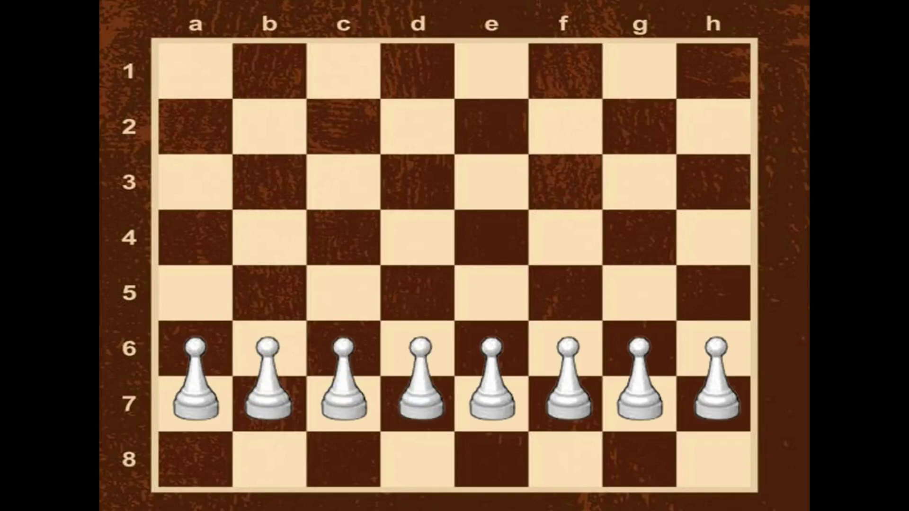
pyautogui.click(592, 251)
pyautogui.click(583, 253)
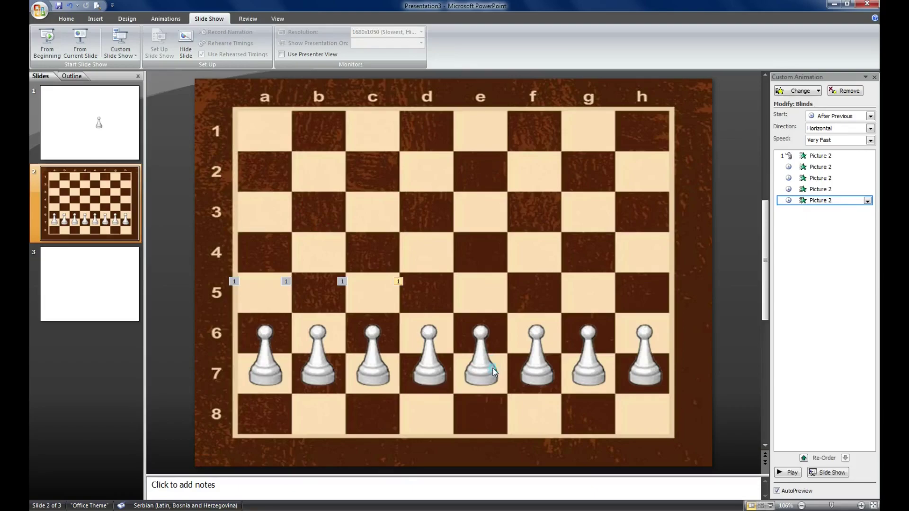
# - Move the d–e pawn picture one square right and give it a Blinds entrance After Previous
pyautogui.click(745, 291)
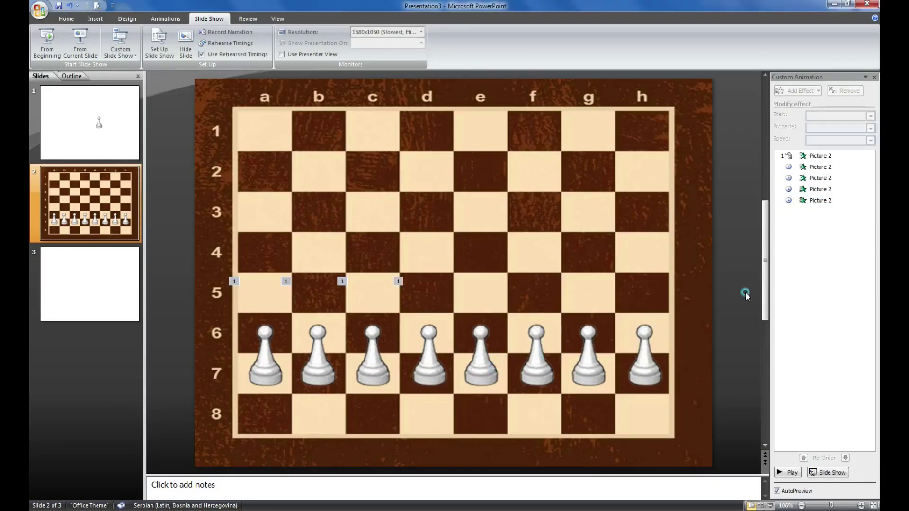
pyautogui.click(500, 362)
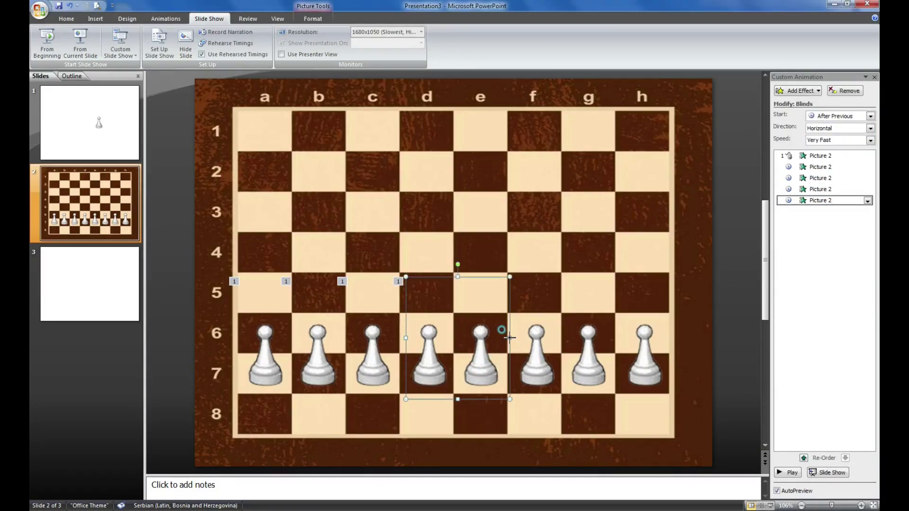
pyautogui.moveTo(510, 337); pyautogui.dragTo(561, 337)
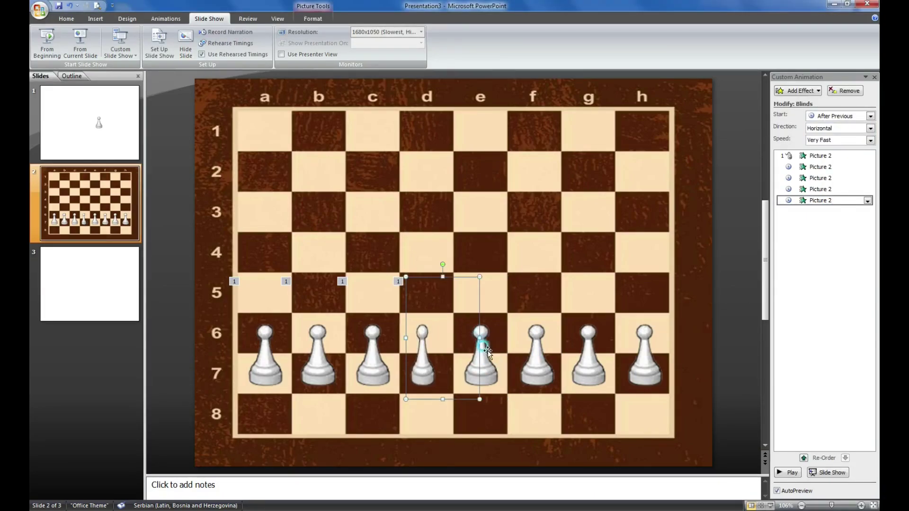
pyautogui.click(800, 90)
pyautogui.moveTo(783, 95)
pyautogui.click(720, 96)
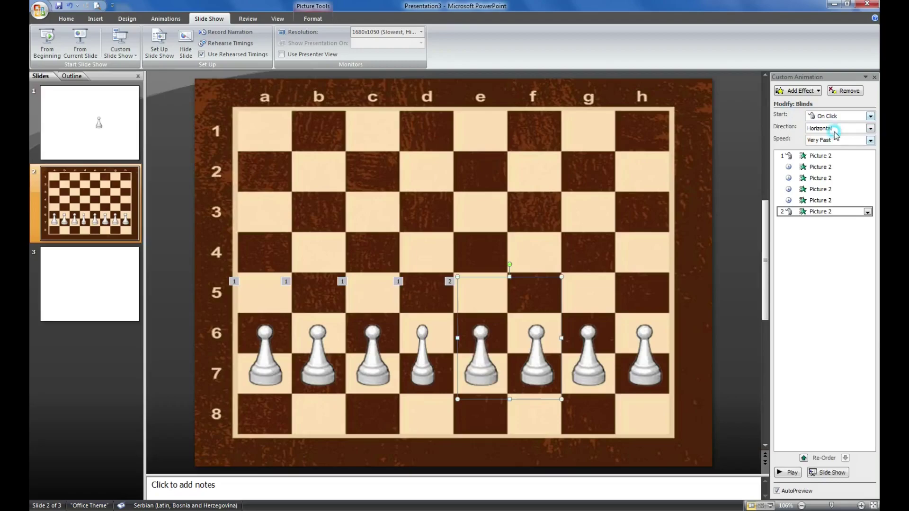
pyautogui.click(834, 116)
pyautogui.click(838, 145)
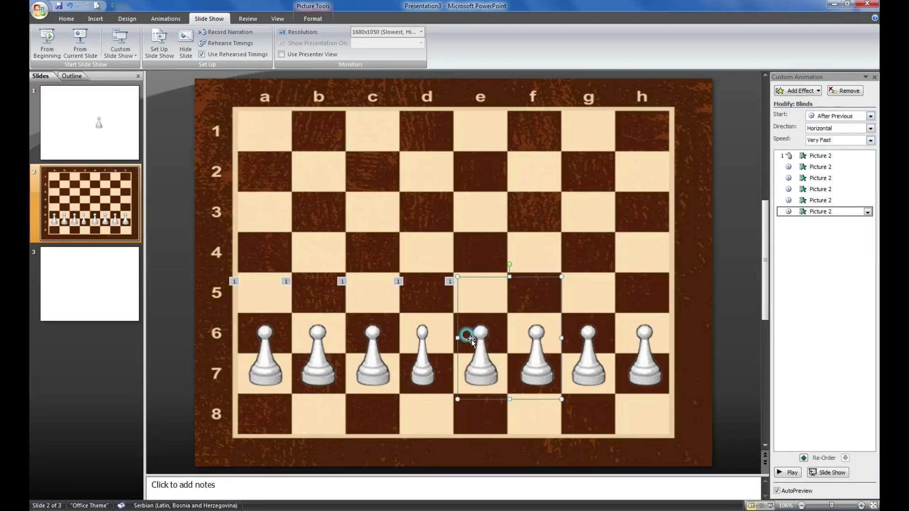
# - Widen the d–e pawn picture and narrow the e–f pawn picture
pyautogui.click(421, 342)
pyautogui.click(459, 343)
pyautogui.click(447, 344)
pyautogui.click(474, 342)
pyautogui.moveTo(479, 338); pyautogui.dragTo(506, 337)
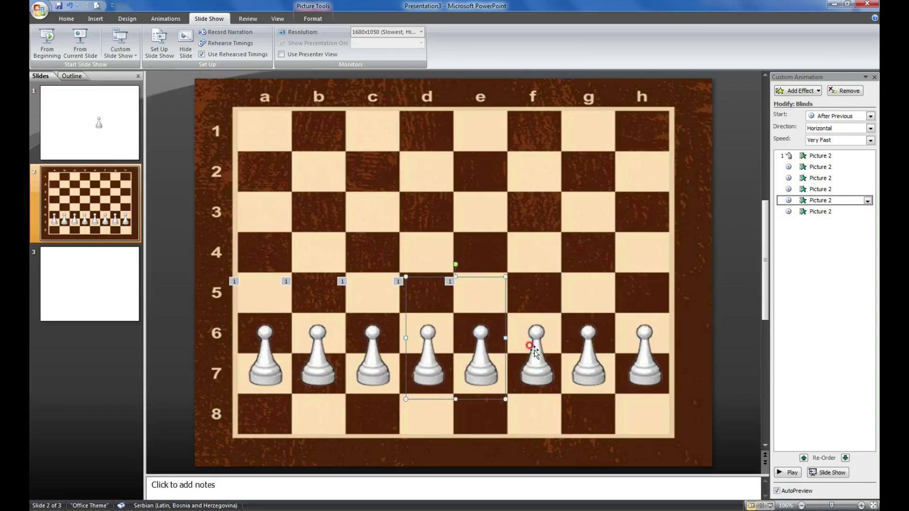
pyautogui.click(534, 349)
pyautogui.moveTo(561, 338); pyautogui.dragTo(532, 337)
# - Give the f–g pawn picture a Blinds entrance starting After Previous
pyautogui.click(541, 352)
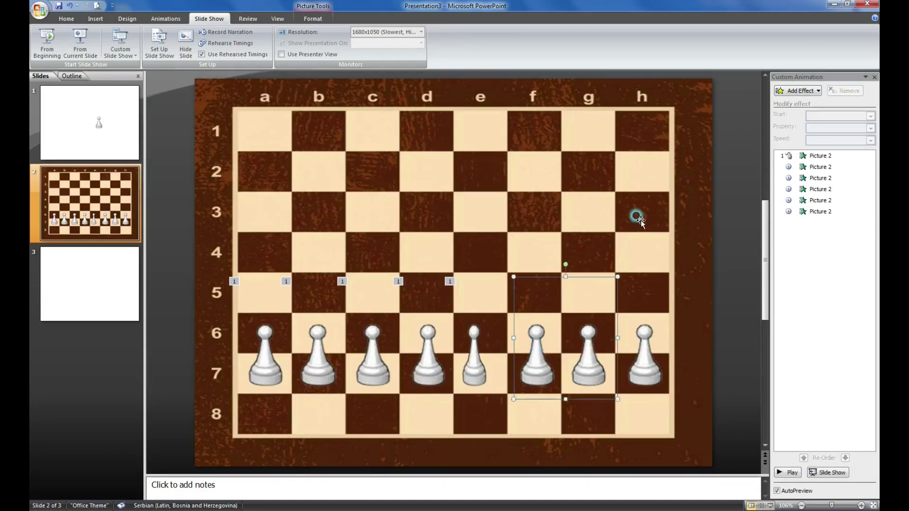
pyautogui.click(797, 91)
pyautogui.moveTo(787, 102)
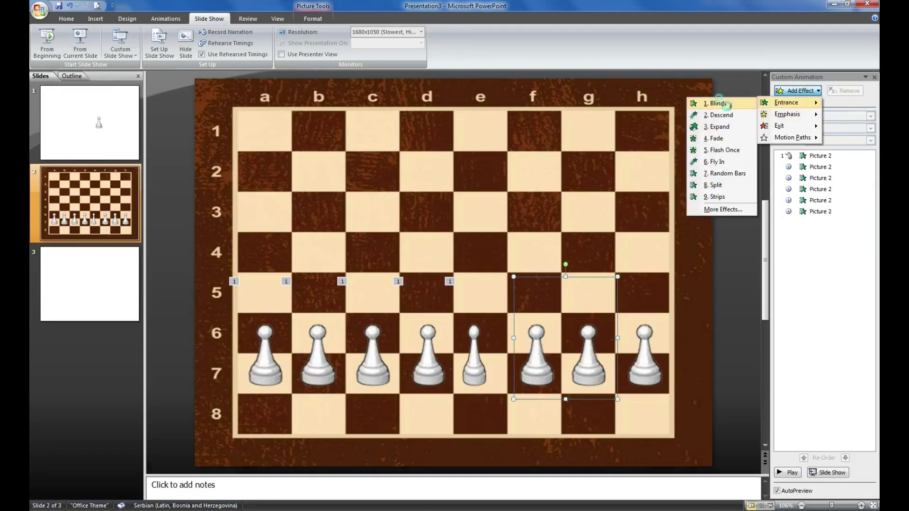
pyautogui.click(725, 104)
pyautogui.click(826, 116)
pyautogui.click(829, 145)
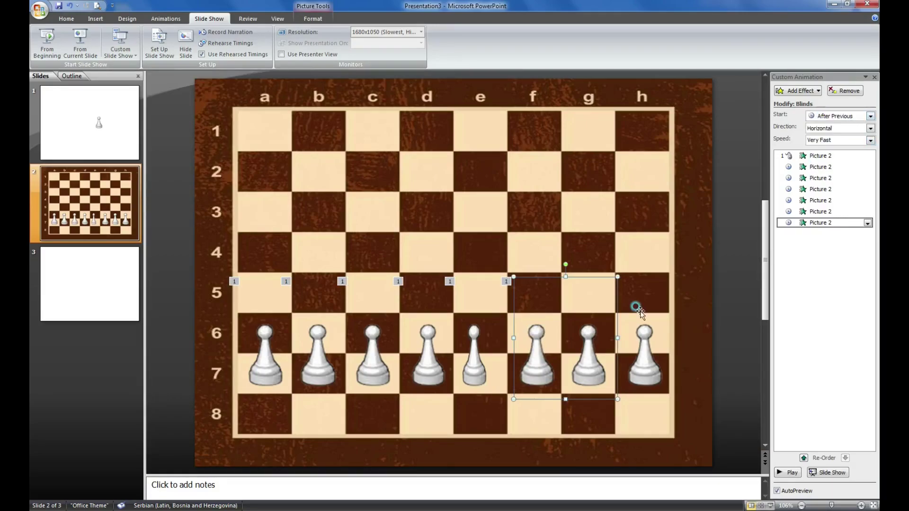
# - Stretch the e–f pawn picture so the e pawn shows fully again
pyautogui.click(499, 360)
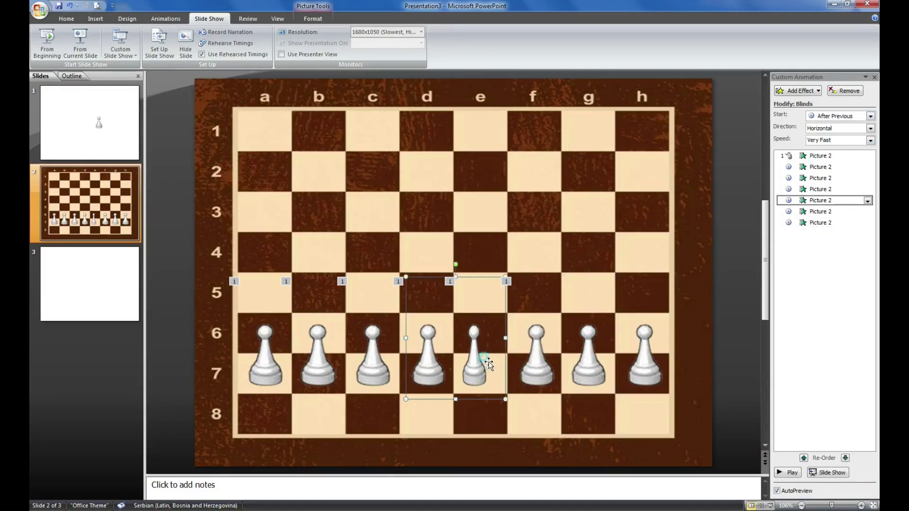
pyautogui.click(516, 346)
pyautogui.click(516, 345)
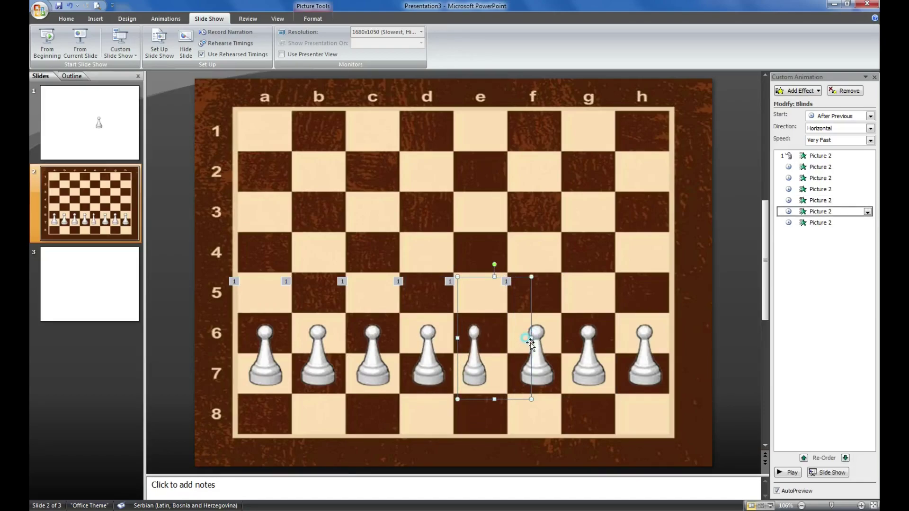
pyautogui.moveTo(550, 338); pyautogui.dragTo(558, 338)
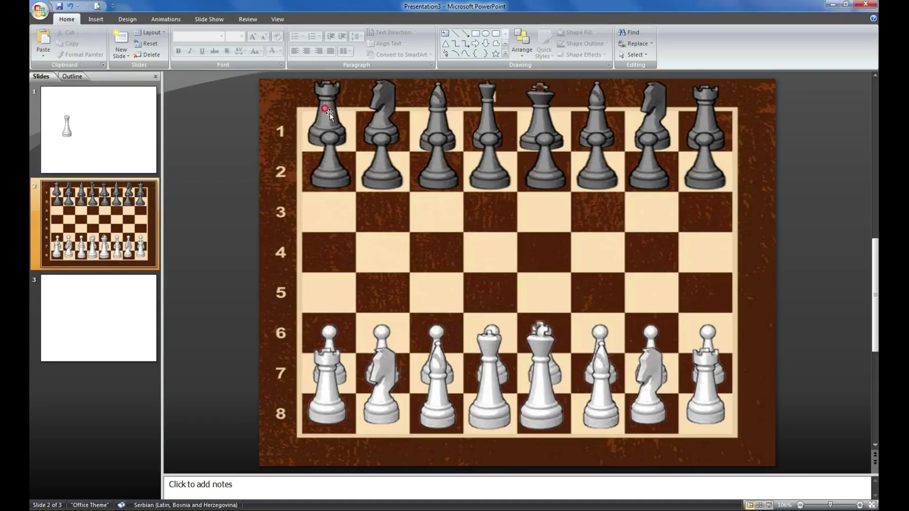
# - Open Custom Animation and set the first effect to start After Previous
pyautogui.click(334, 98)
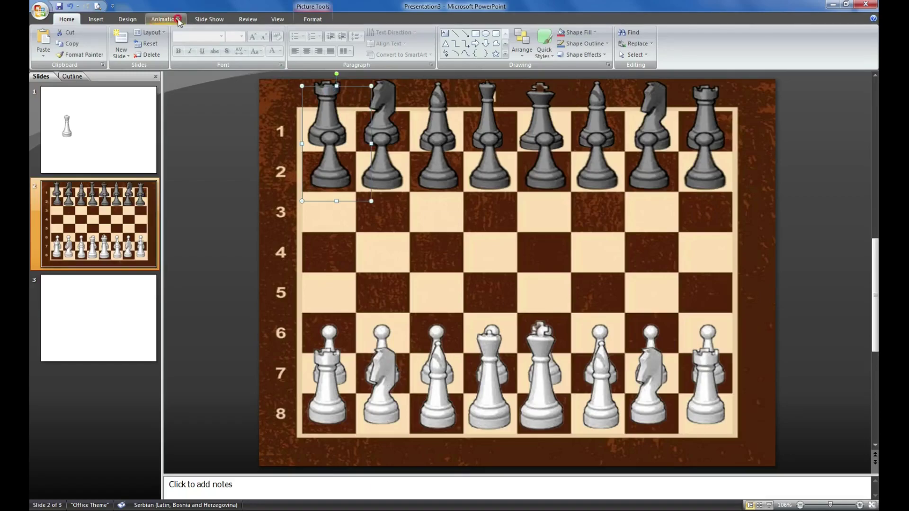
pyautogui.click(165, 19)
pyautogui.click(112, 50)
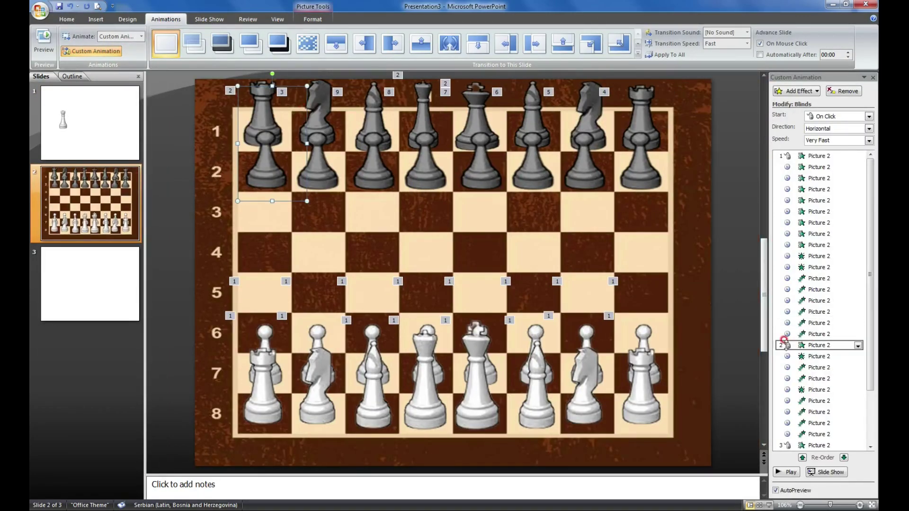
pyautogui.click(834, 116)
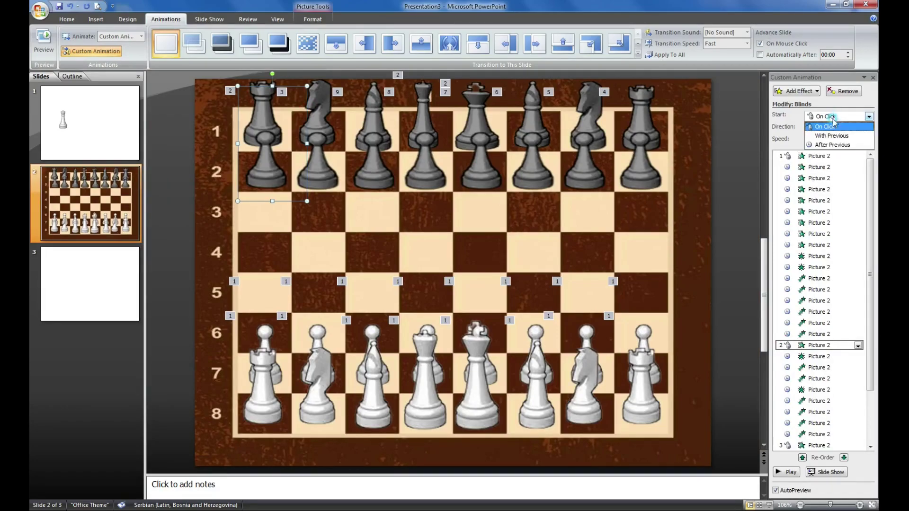
pyautogui.click(833, 142)
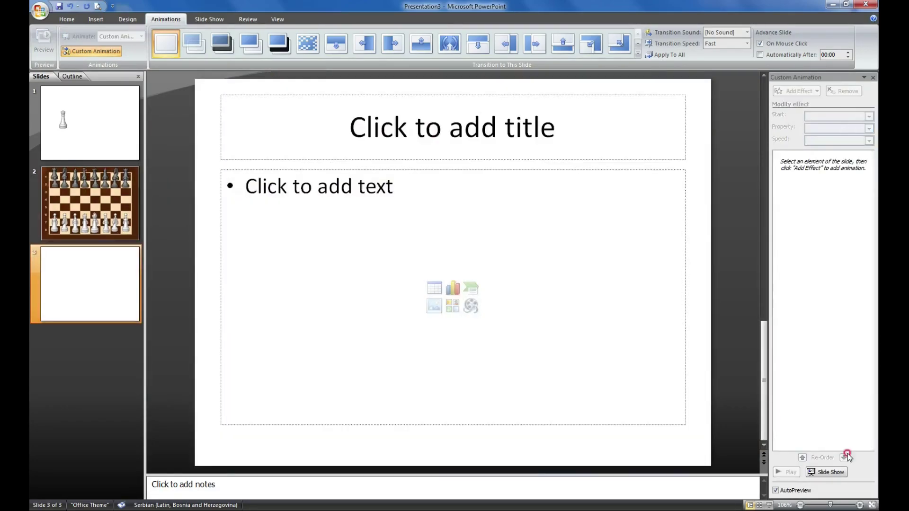
# - Set the last effect in the list to start After Previous and close the pane
pyautogui.scroll(1, 442, 225)
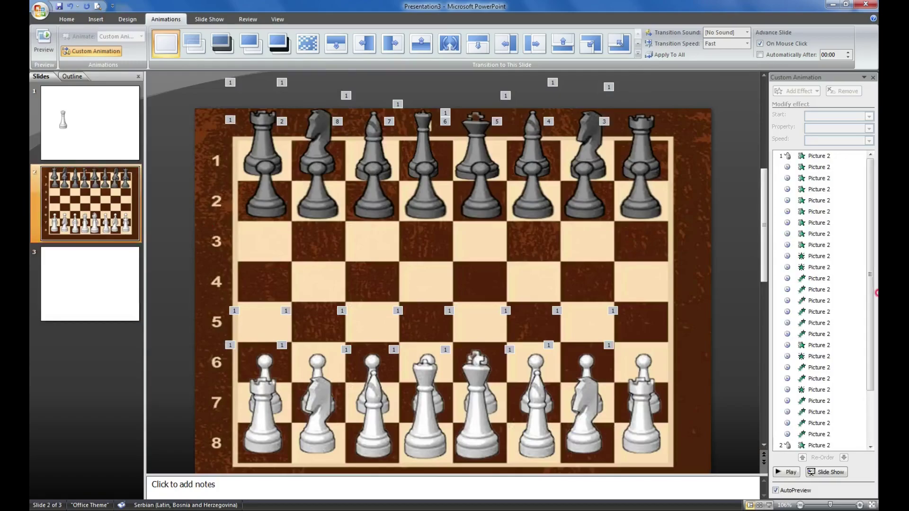
pyautogui.click(819, 446)
pyautogui.click(835, 116)
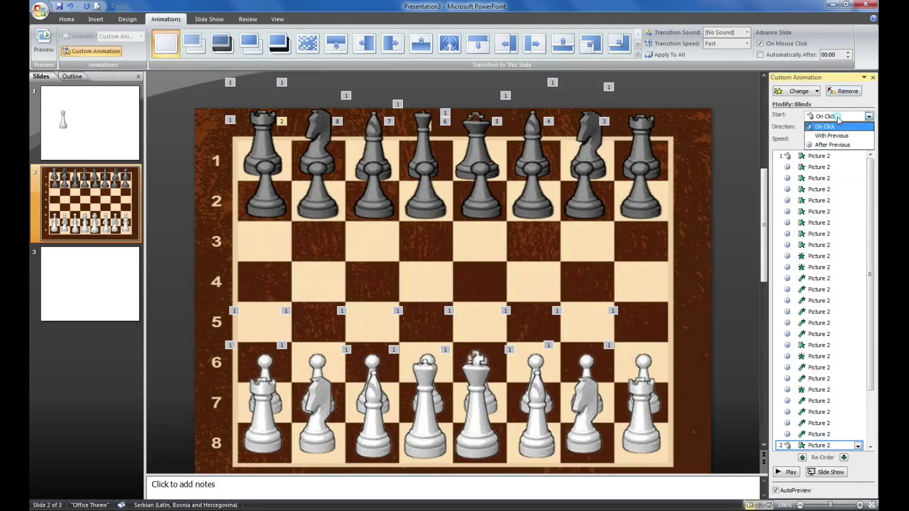
pyautogui.click(832, 145)
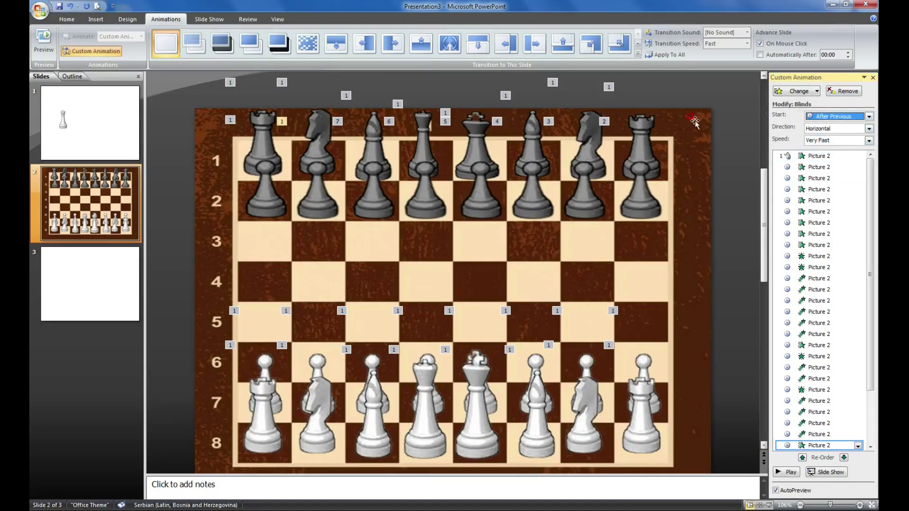
pyautogui.click(340, 270)
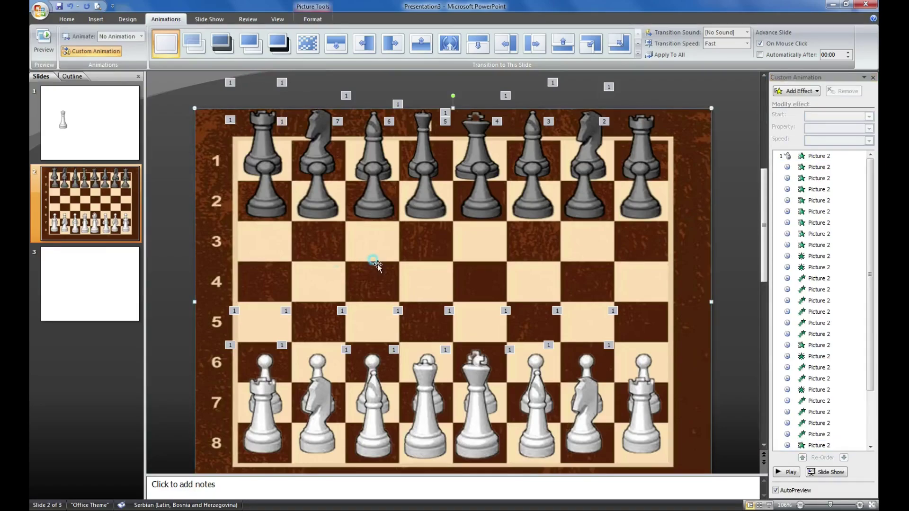
pyautogui.click(737, 260)
pyautogui.click(821, 121)
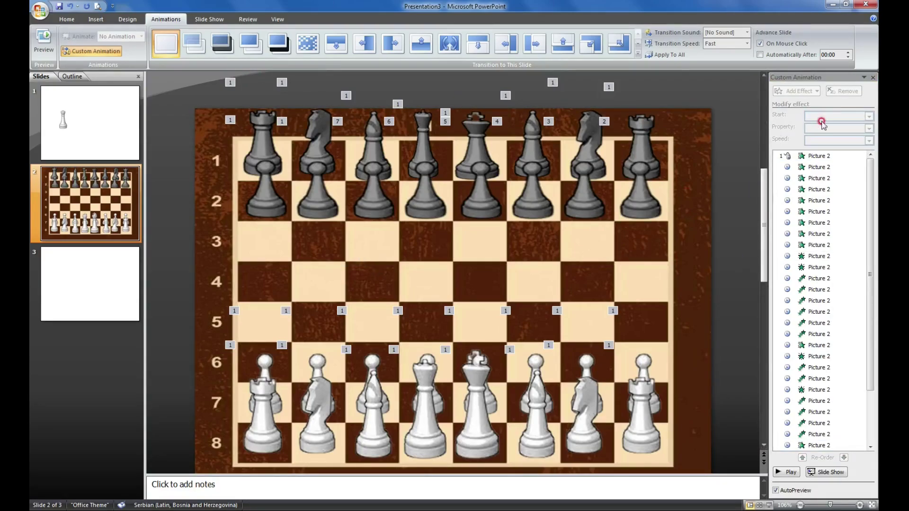
pyautogui.click(874, 78)
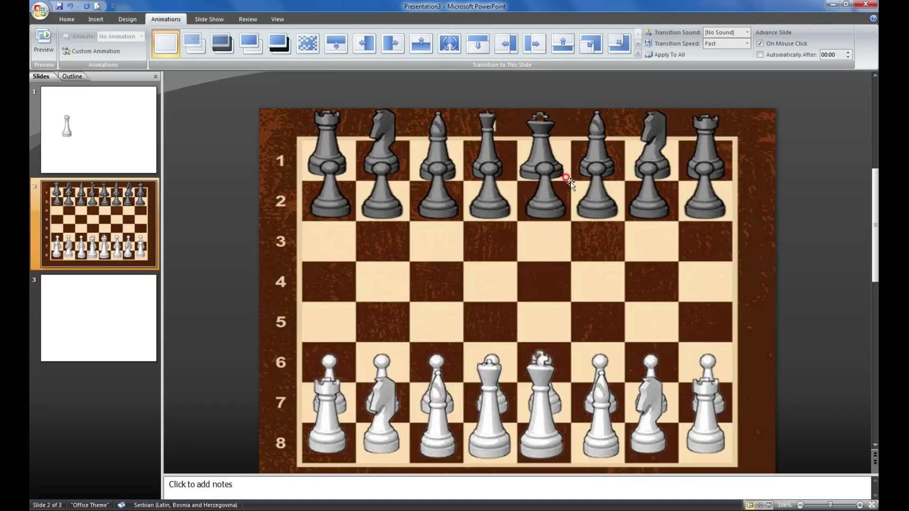
# - Select the black a-file rook-and-pawn picture and preview -40% brightness from Picture Tools Format
pyautogui.scroll(-1, 624, 226)
pyautogui.scroll(-1, 625, 223)
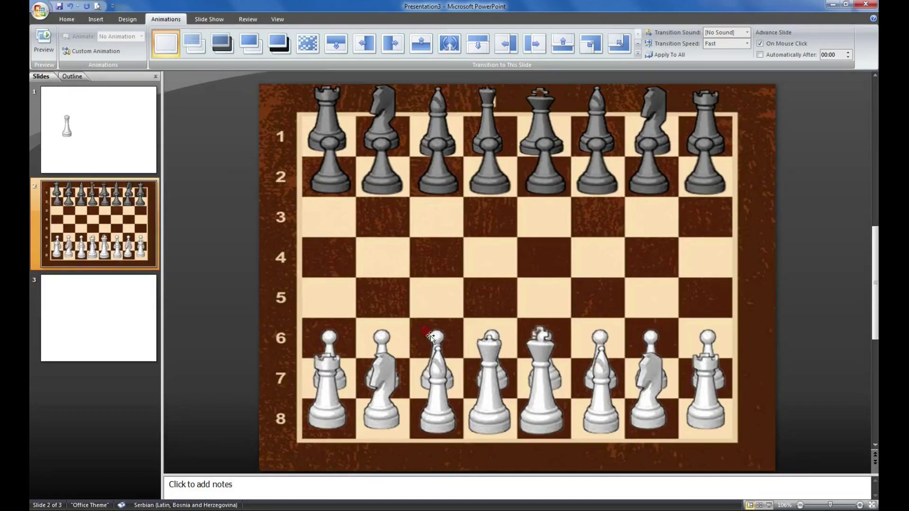
pyautogui.click(334, 186)
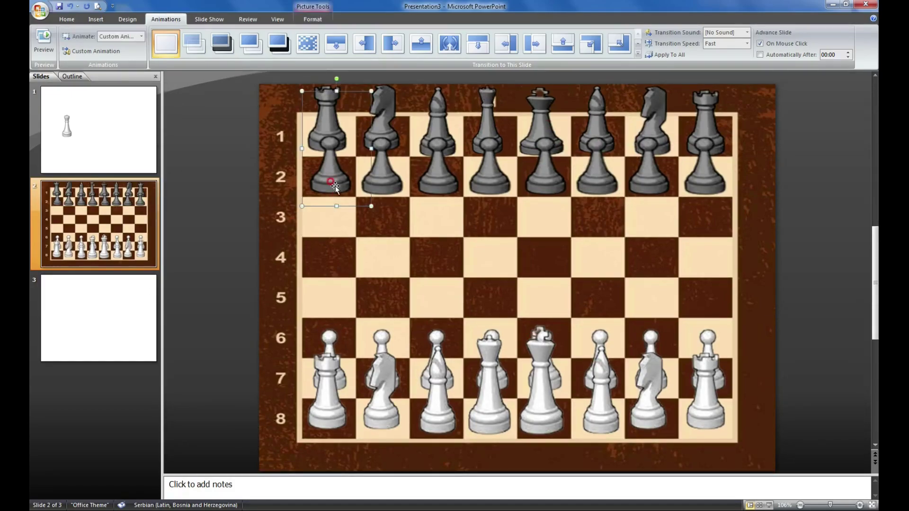
pyautogui.click(315, 173)
pyautogui.click(67, 19)
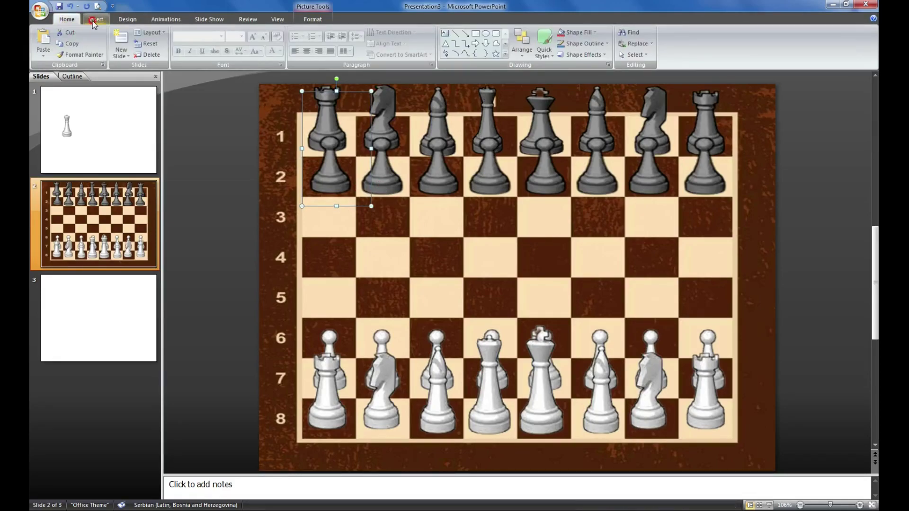
pyautogui.click(313, 19)
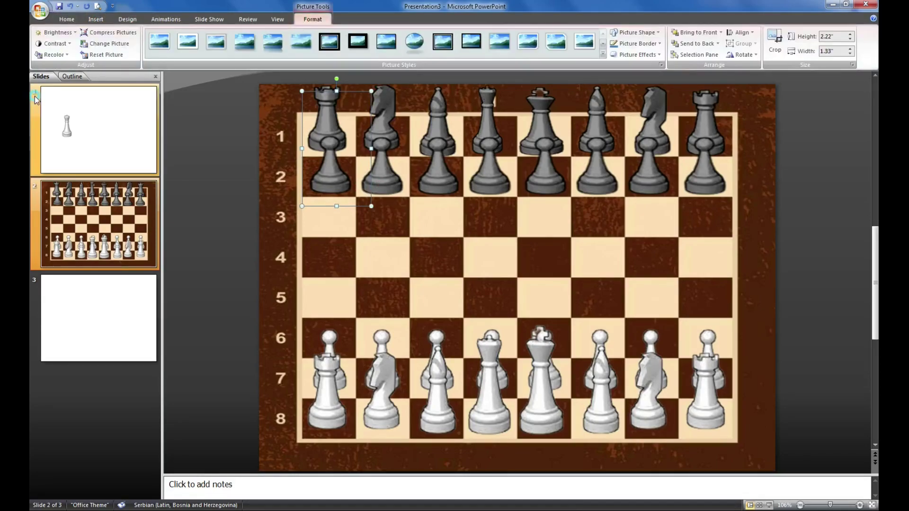
pyautogui.click(59, 33)
pyautogui.click(75, 228)
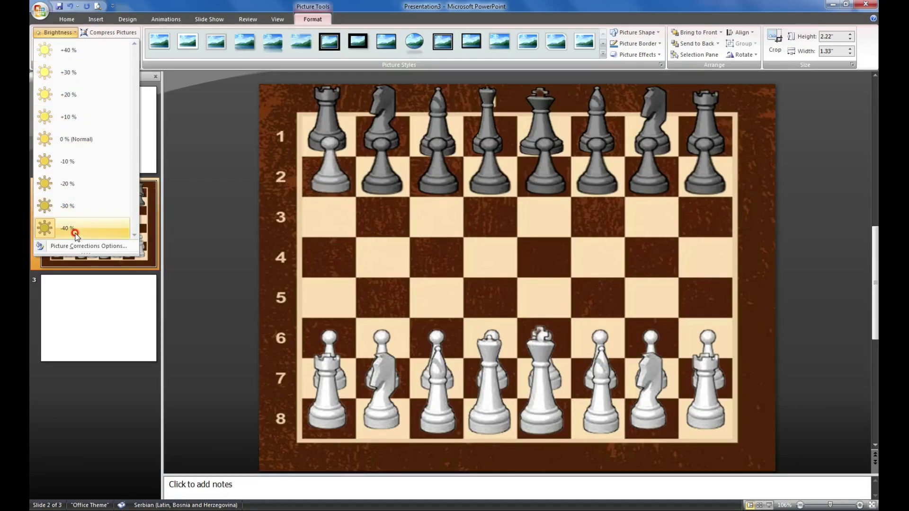
pyautogui.click(333, 256)
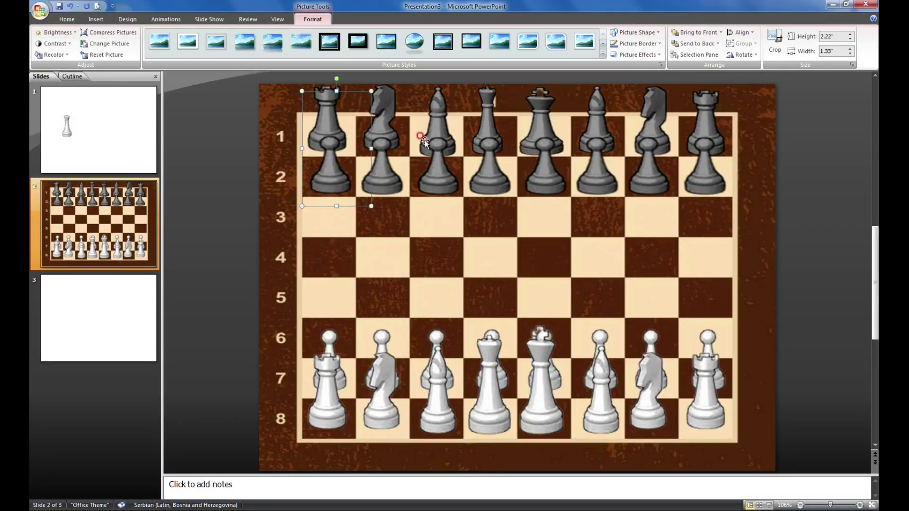
pyautogui.click(695, 34)
pyautogui.click(698, 44)
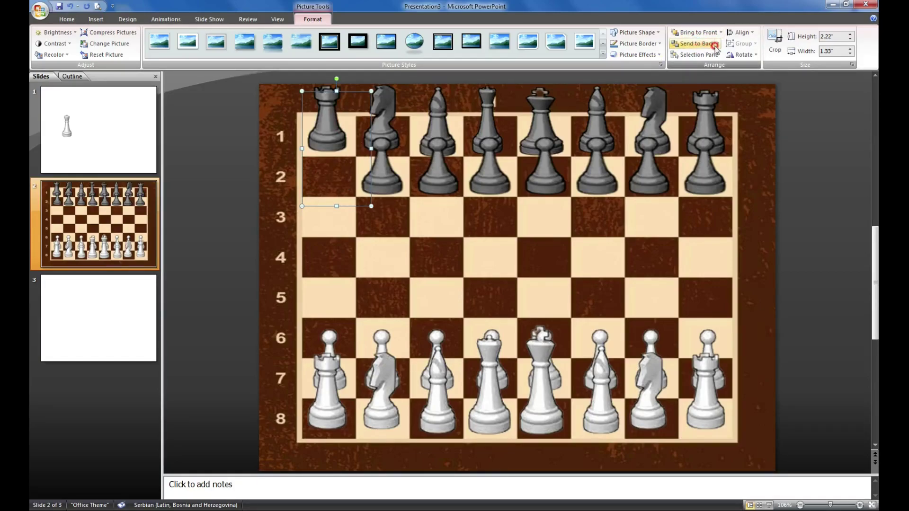
pyautogui.click(704, 34)
pyautogui.click(699, 55)
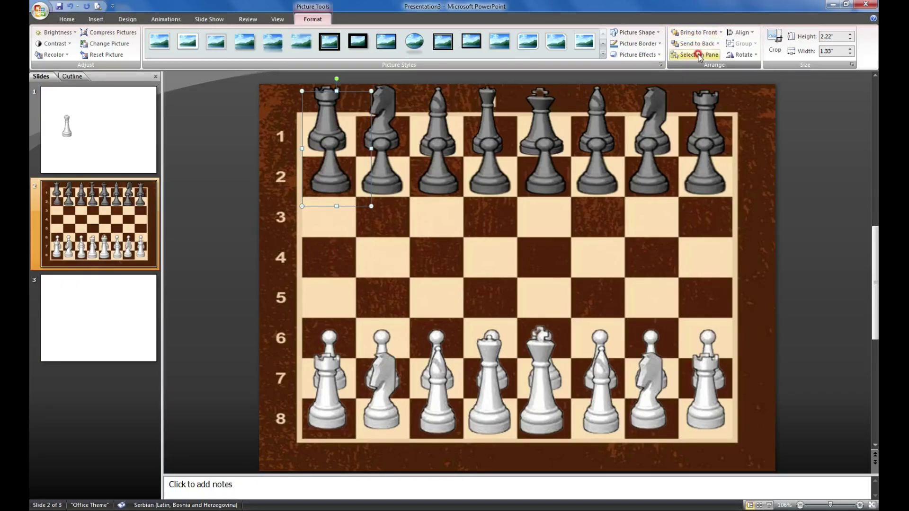
pyautogui.click(721, 33)
pyautogui.click(714, 55)
pyautogui.click(718, 43)
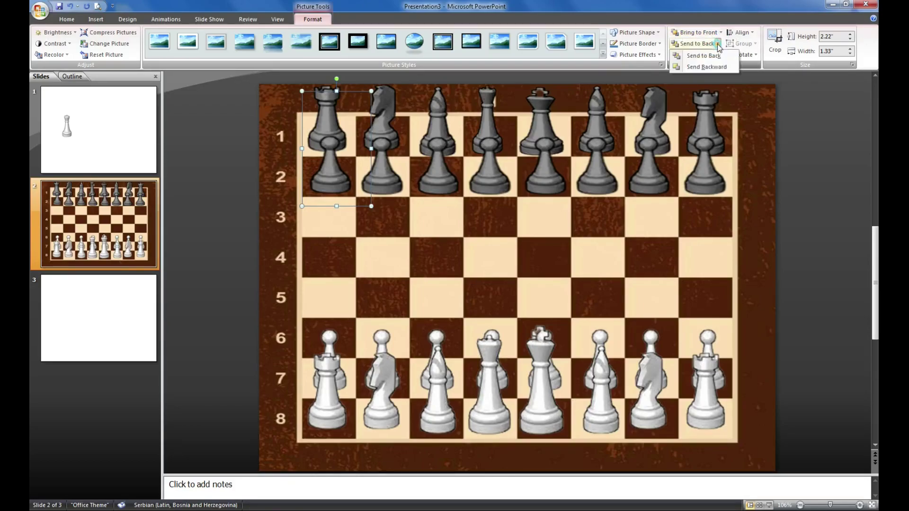
pyautogui.click(712, 66)
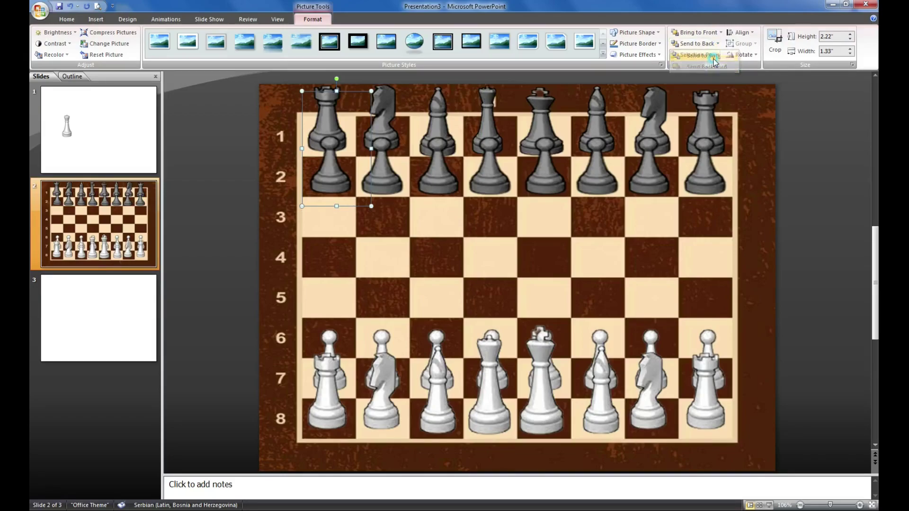
pyautogui.click(718, 44)
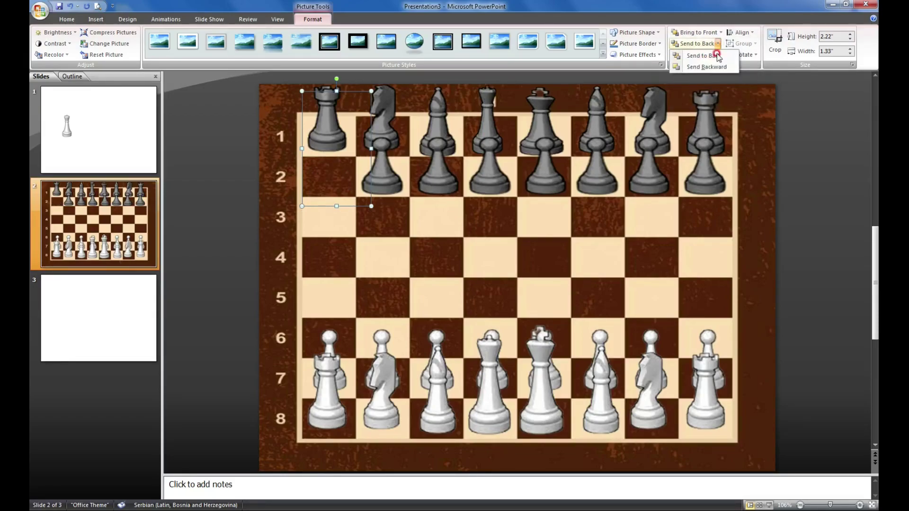
pyautogui.click(715, 33)
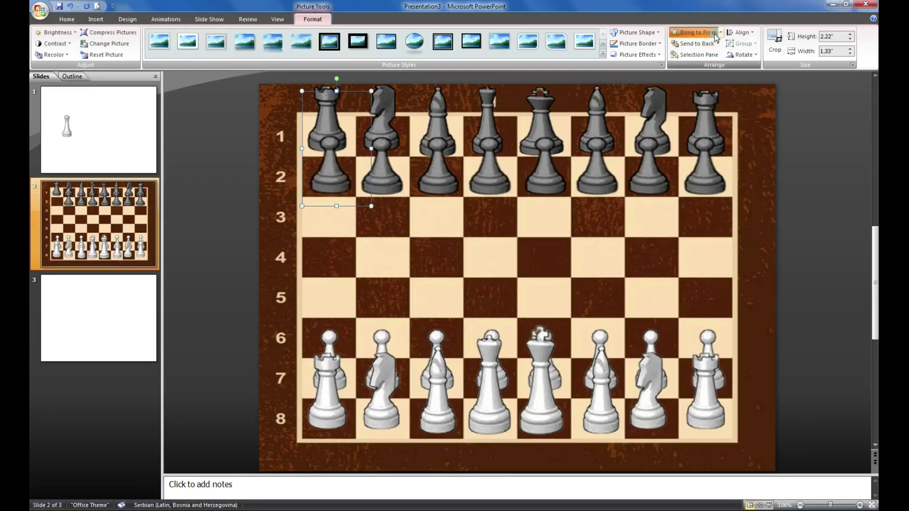
pyautogui.click(718, 44)
pyautogui.click(635, 102)
pyautogui.click(328, 92)
pyautogui.click(330, 140)
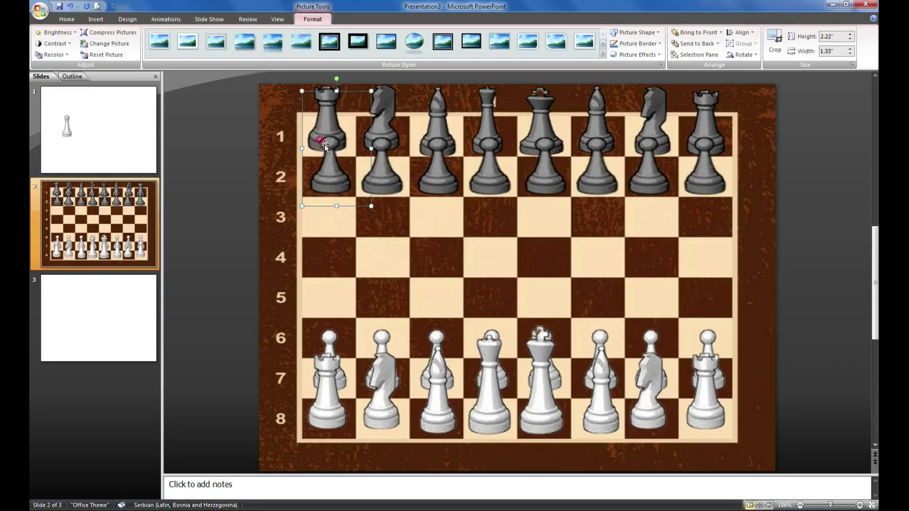
pyautogui.click(450, 247)
pyautogui.click(785, 255)
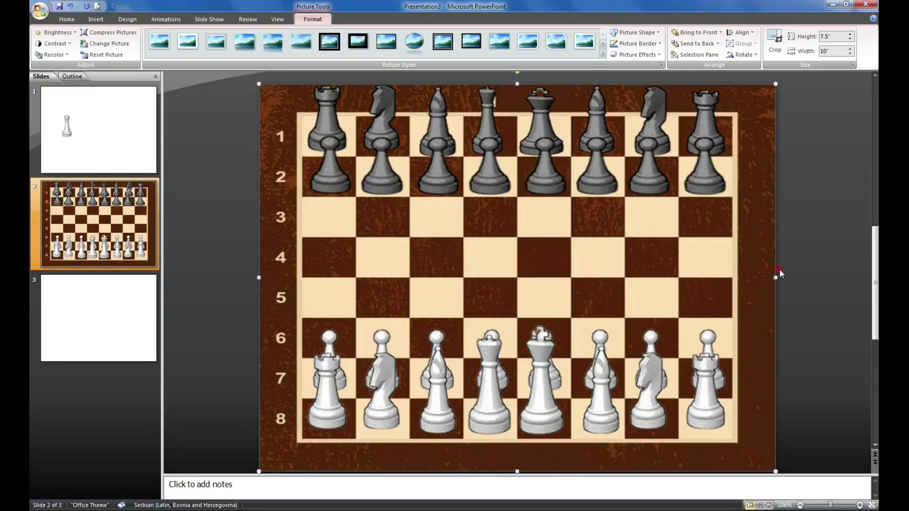
pyautogui.click(570, 268)
pyautogui.click(594, 185)
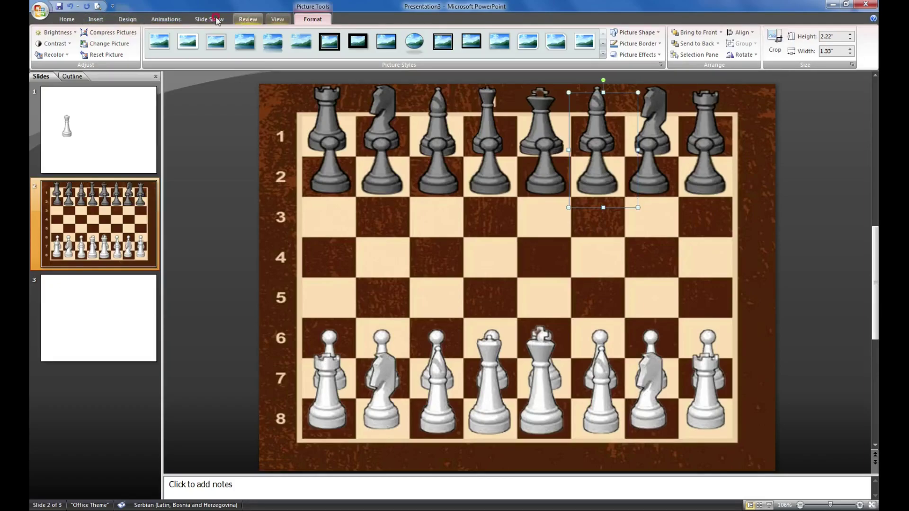
# - Give the black f-file pawn a Down motion path shortened to stop on row 3
pyautogui.click(166, 19)
pyautogui.click(95, 51)
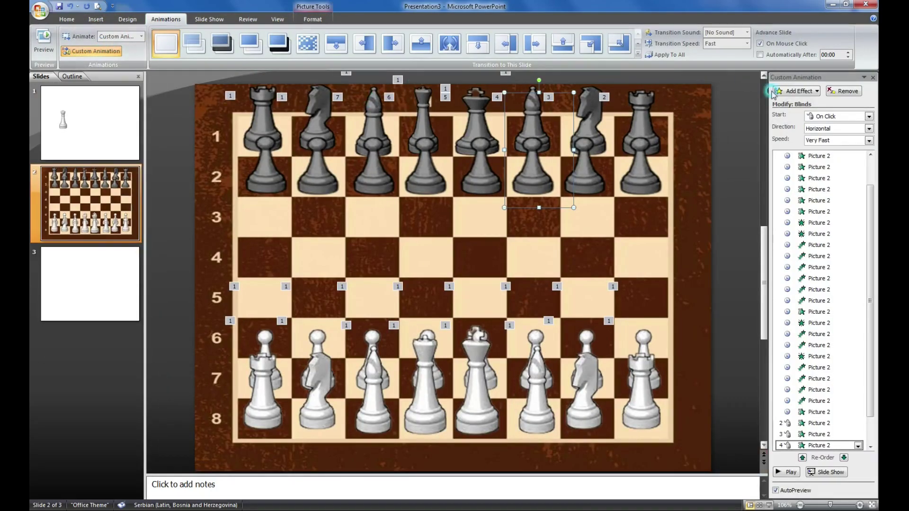
pyautogui.click(797, 91)
pyautogui.click(795, 138)
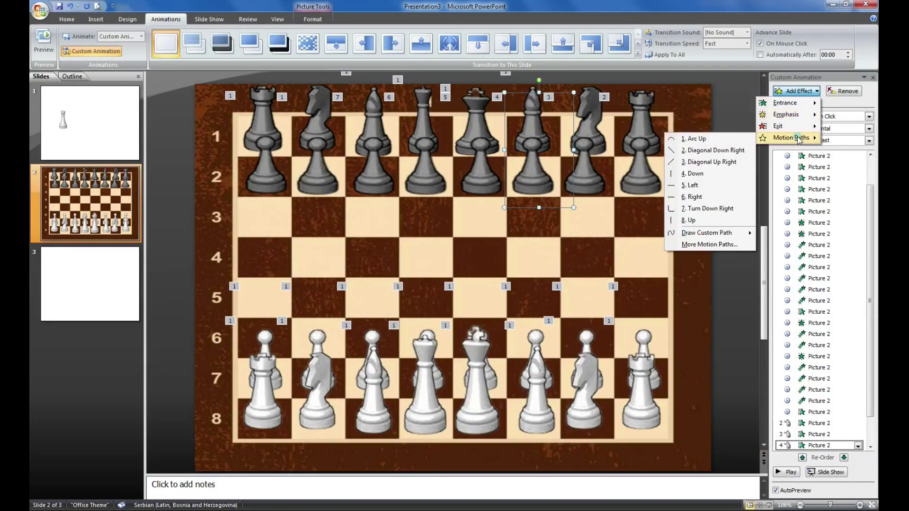
pyautogui.click(704, 174)
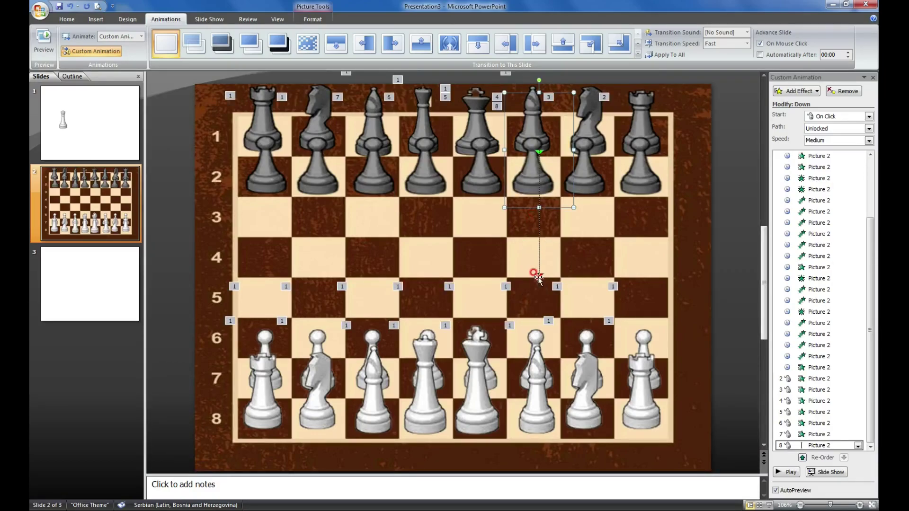
pyautogui.click(537, 281)
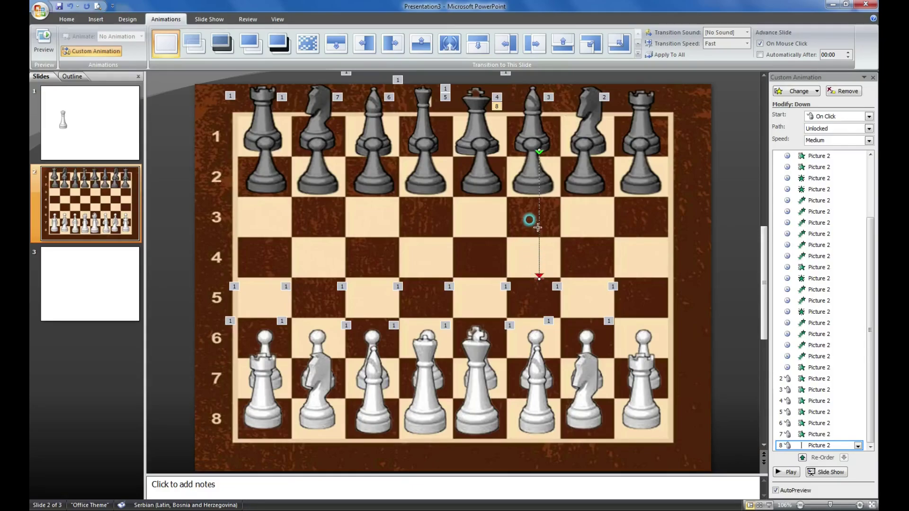
pyautogui.moveTo(537, 223)
pyautogui.mouseDown()
pyautogui.moveTo(531, 217)
pyautogui.moveTo(538, 222)
pyautogui.mouseUp()
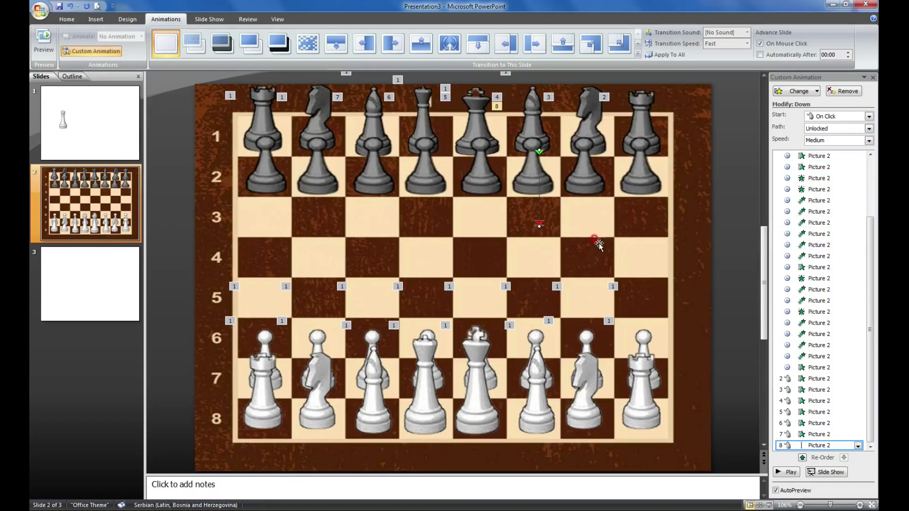
pyautogui.click(497, 327)
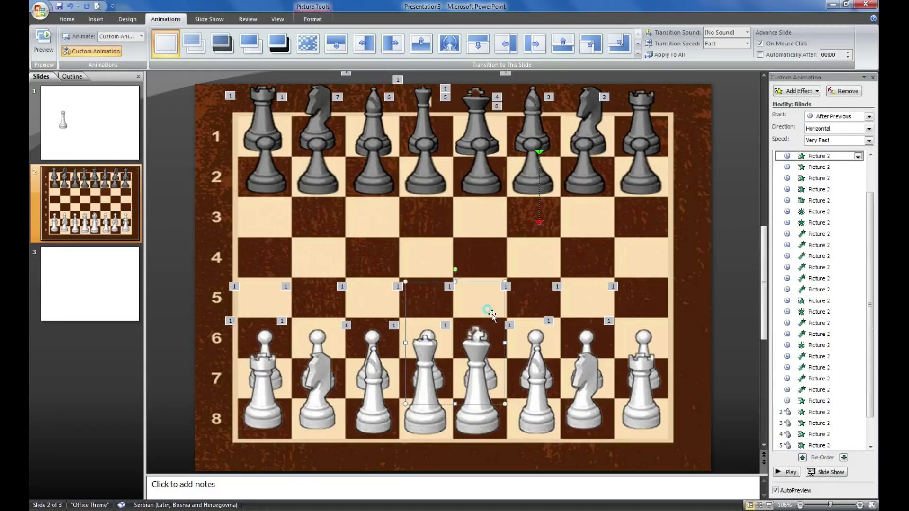
# - Add an Up motion path to the white king picture, then remove that unwanted animation
pyautogui.click(798, 90)
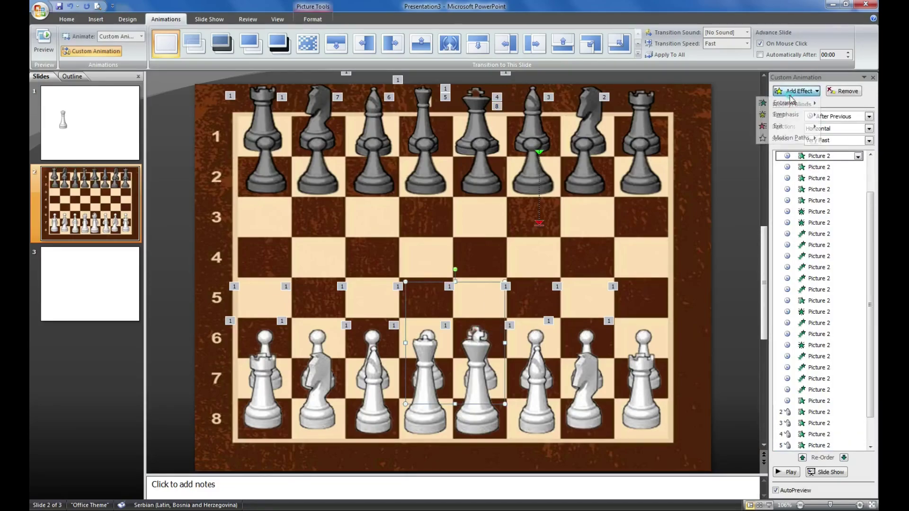
pyautogui.moveTo(790, 138)
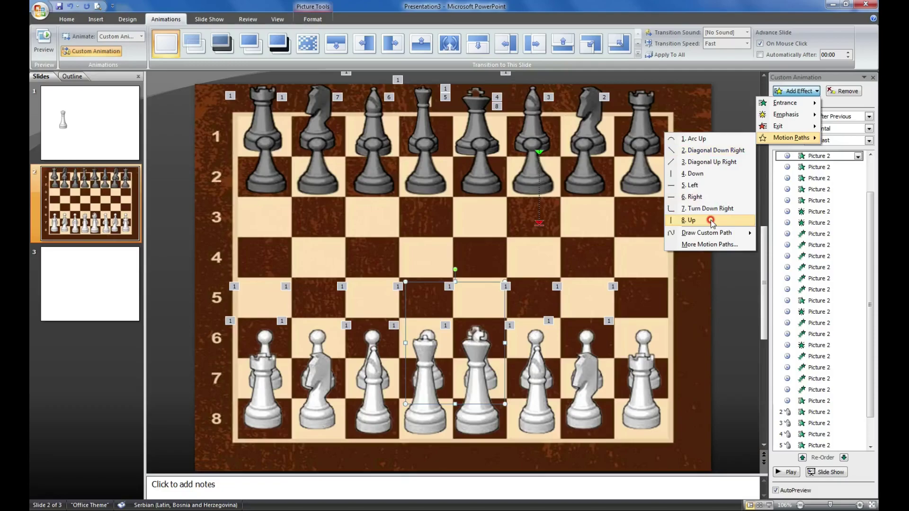
pyautogui.click(686, 219)
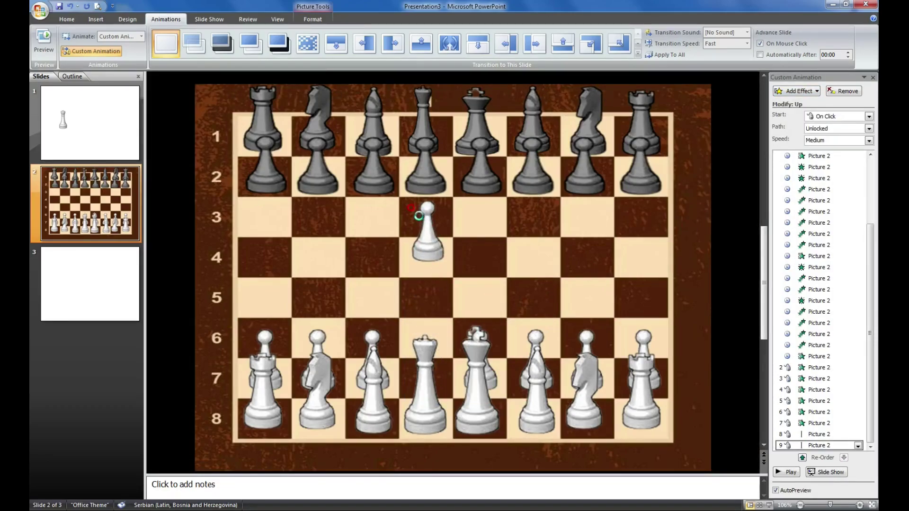
pyautogui.rightClick(828, 446)
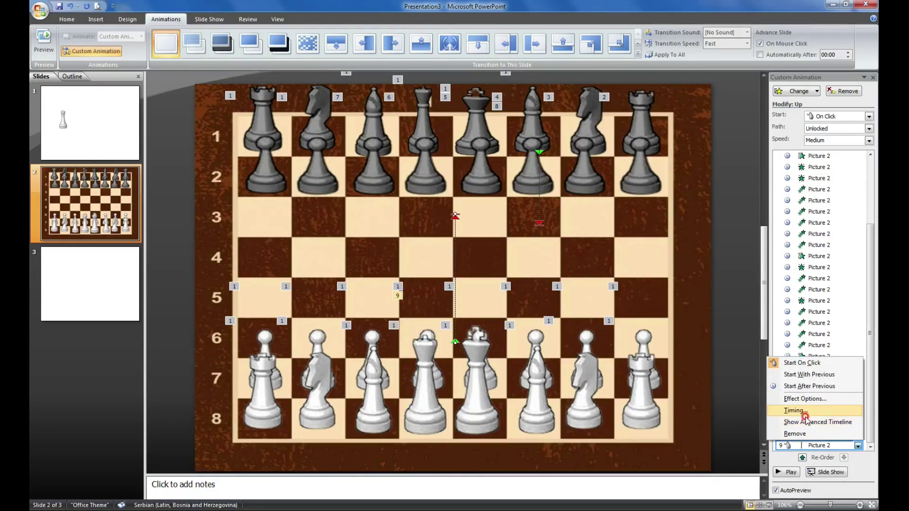
pyautogui.click(805, 434)
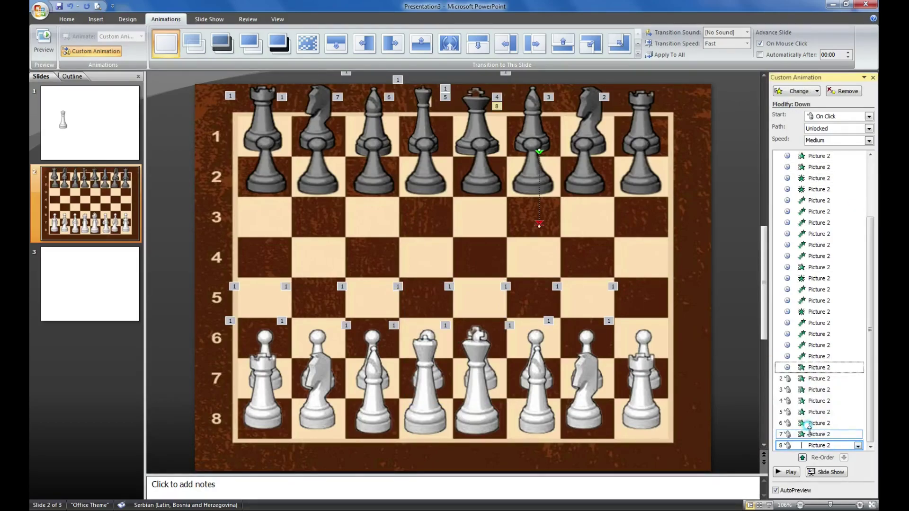
# - Give the white e-file pawn an Up motion path ending on row 4
pyautogui.click(481, 303)
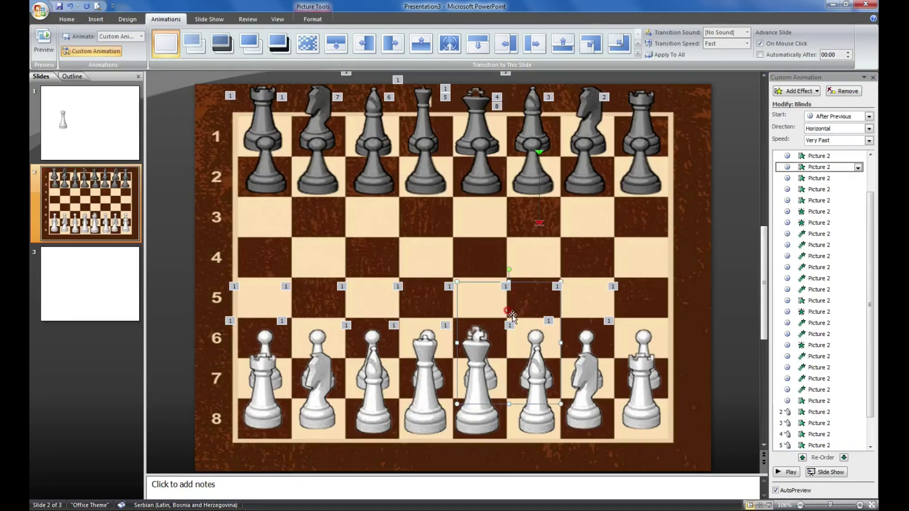
pyautogui.click(802, 92)
pyautogui.moveTo(790, 138)
pyautogui.click(718, 217)
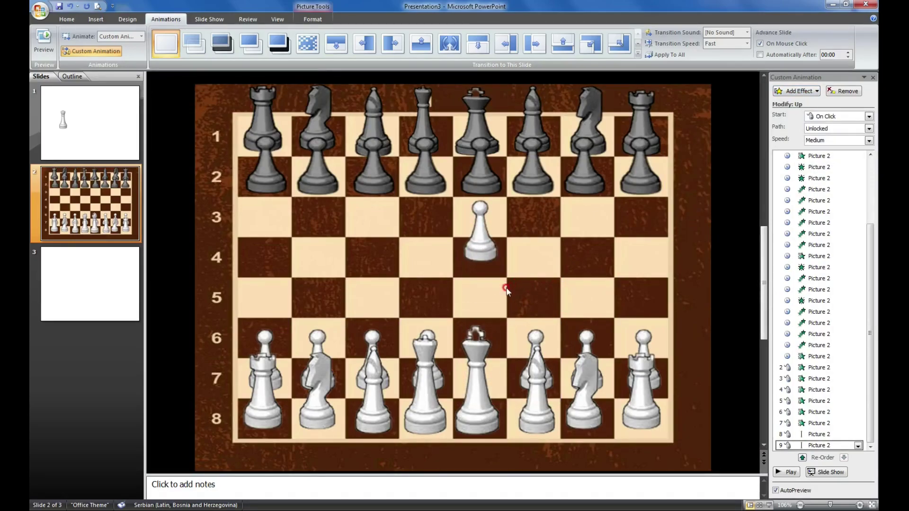
pyautogui.click(508, 215)
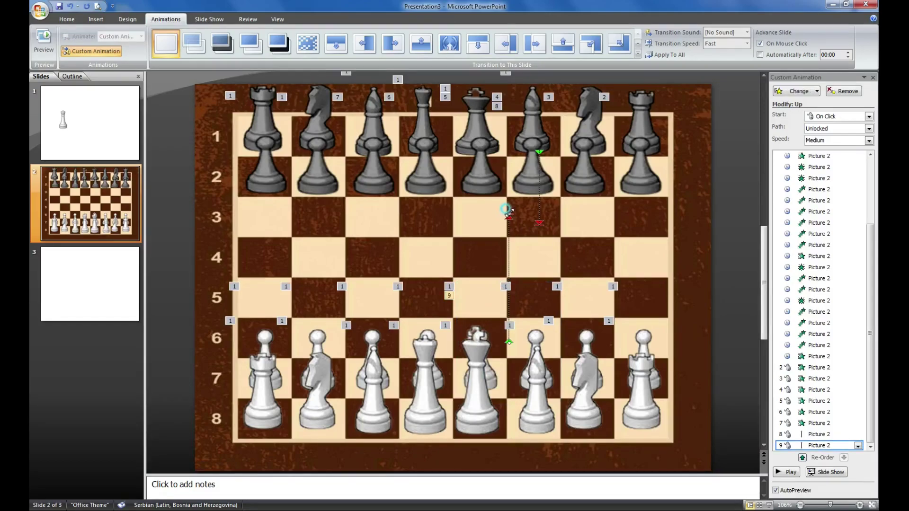
pyautogui.moveTo(509, 254); pyautogui.dragTo(508, 258)
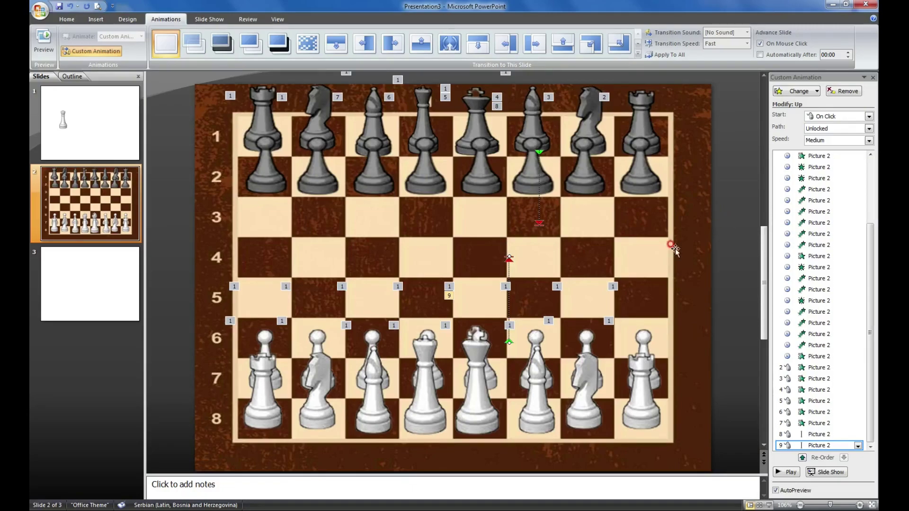
pyautogui.click(208, 19)
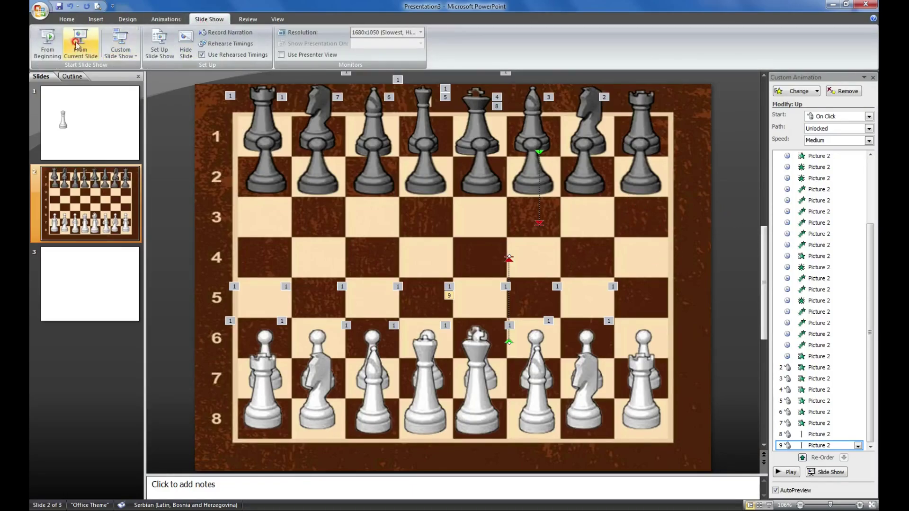
# - Run the slide show from the current slide and advance to the chessboard slide
pyautogui.click(75, 40)
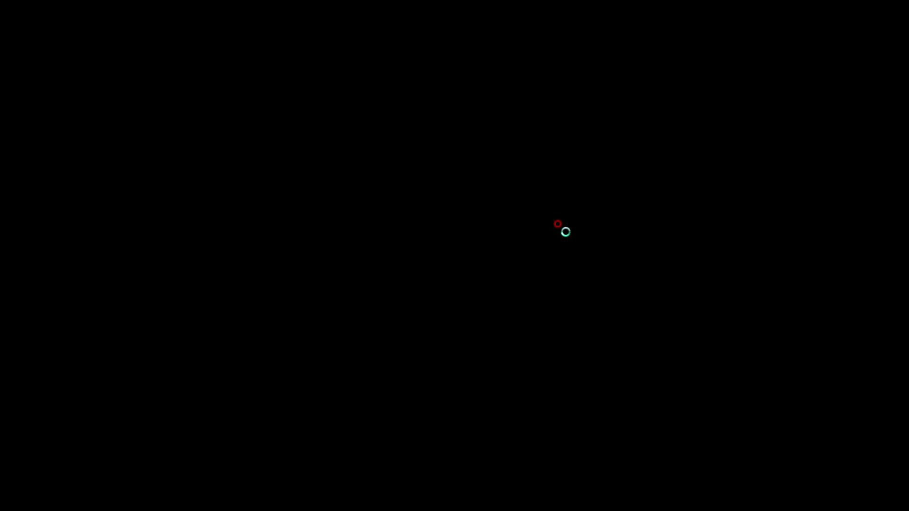
pyautogui.press('Right')
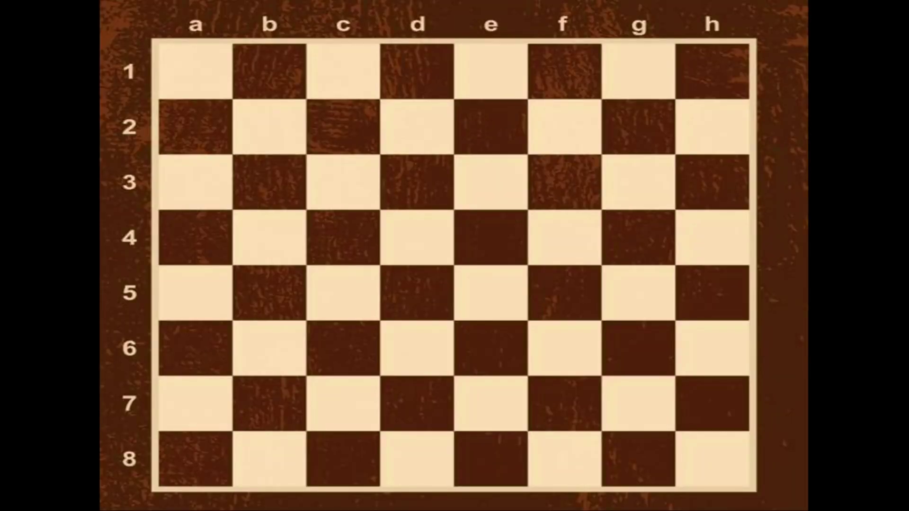